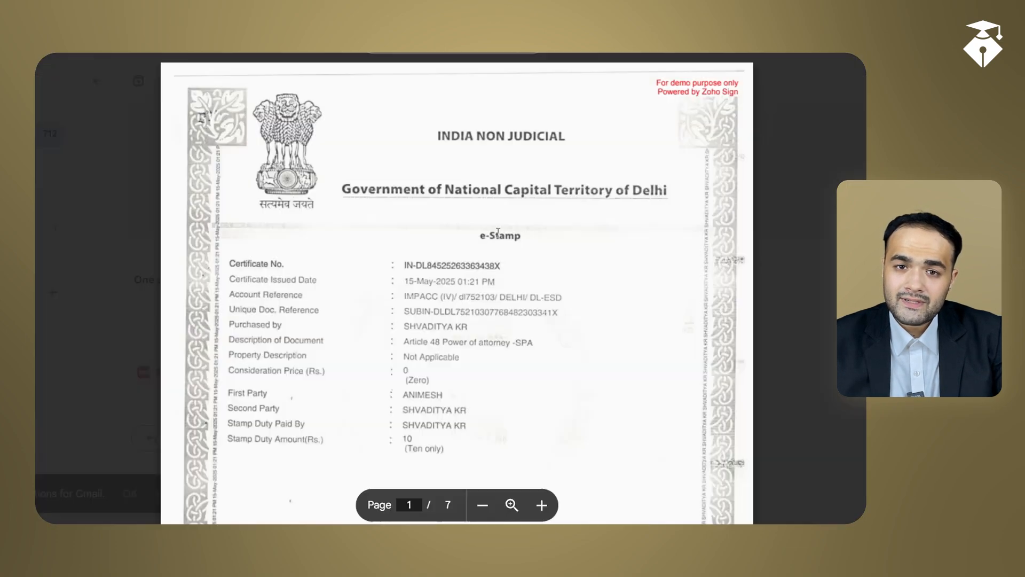
Scroll through the finished, signed rent agreement document.
{"action": "scroll", "coordinate": [503, 232], "scroll_direction": "down", "scroll_amount": 5}
{"action": "scroll", "coordinate": [504, 231], "scroll_direction": "down", "scroll_amount": 20}
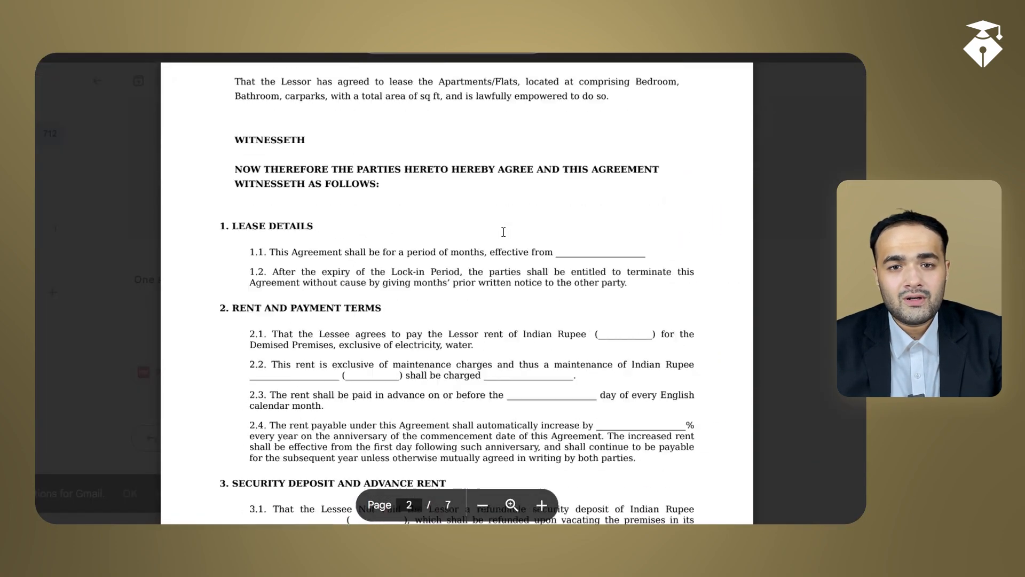
{"action": "scroll", "coordinate": [562, 186], "scroll_direction": "up", "scroll_amount": 2}
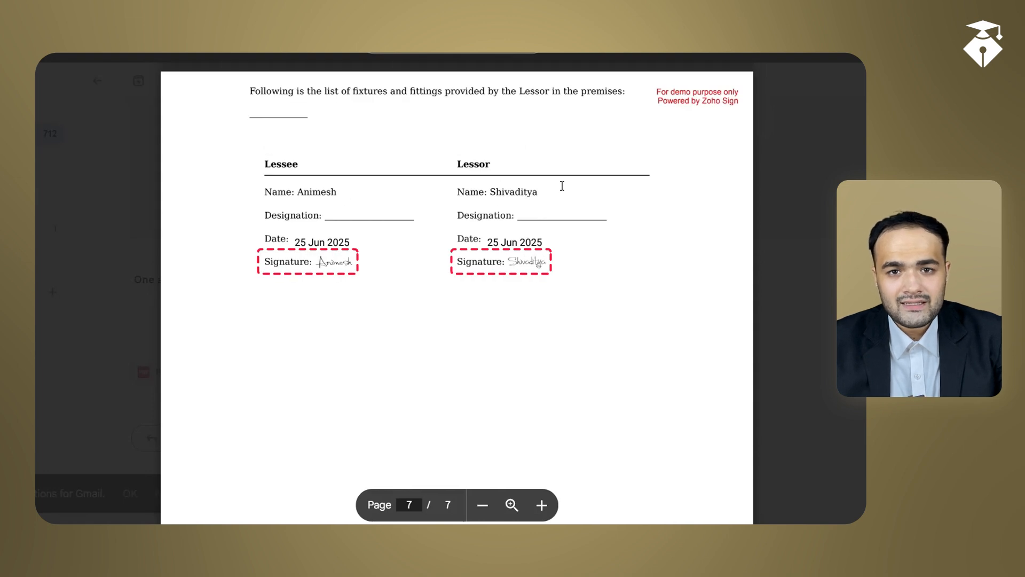
{"action": "scroll", "coordinate": [561, 185], "scroll_direction": "up", "scroll_amount": 8}
{"action": "scroll", "coordinate": [552, 274], "scroll_direction": "up", "scroll_amount": 10}
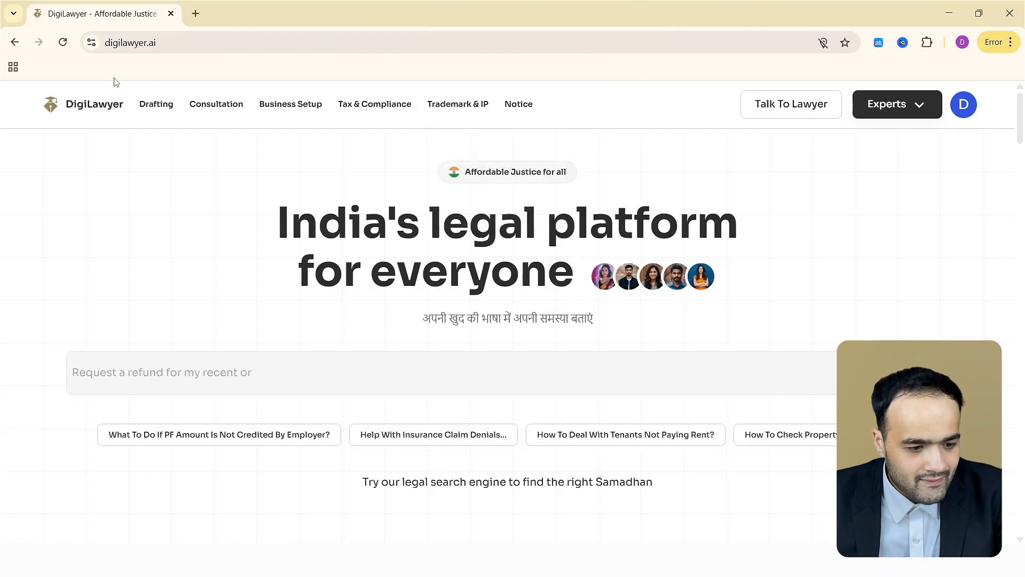
Open the Residential Rent Agreement page from the Drafting menu and choose the Self-Draft Rent Agreement option.
{"action": "left_click", "coordinate": [183, 40]}
{"action": "mouse_move", "coordinate": [160, 114]}
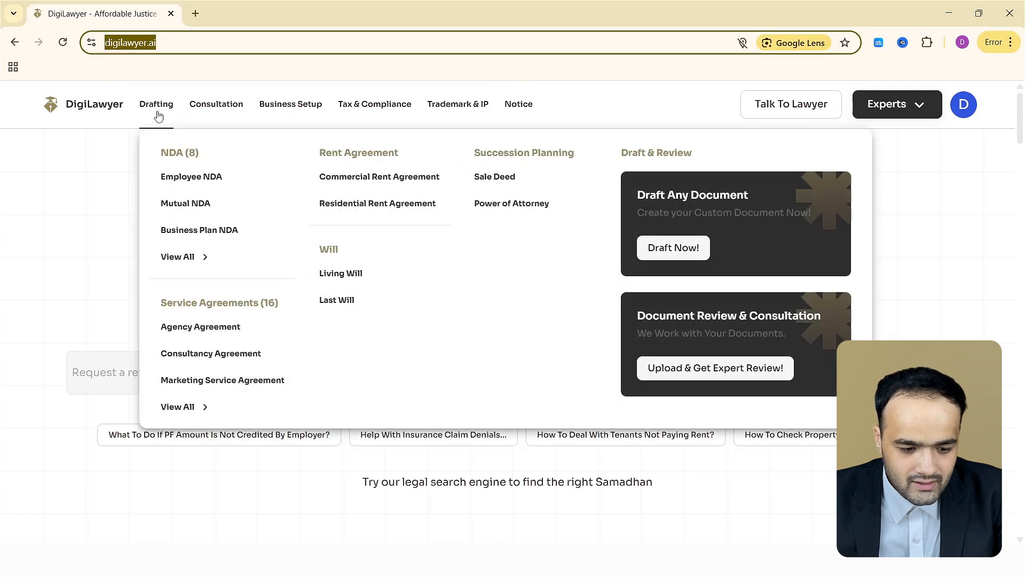
{"action": "left_click", "coordinate": [365, 209]}
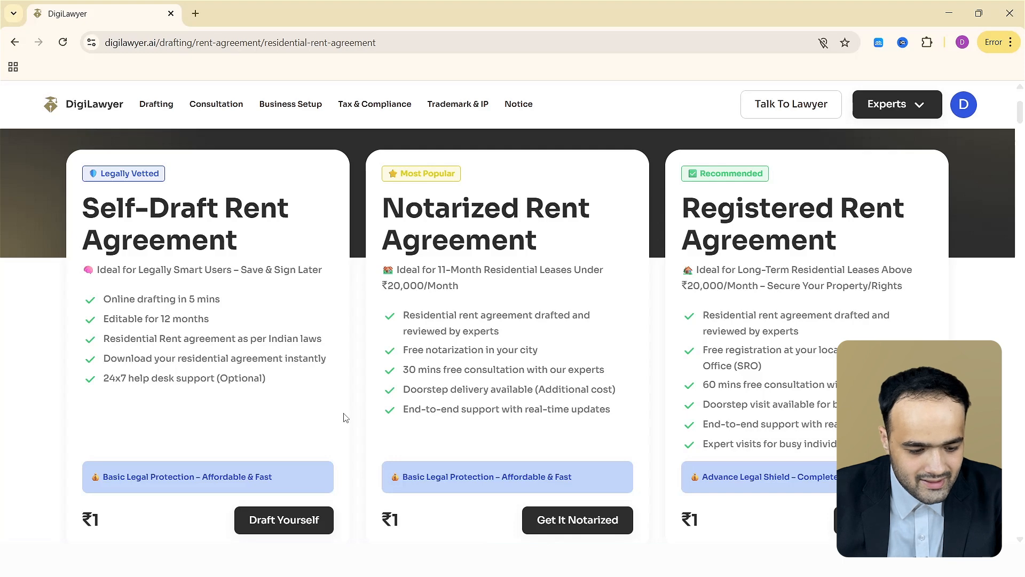
{"action": "scroll", "coordinate": [344, 417], "scroll_direction": "down", "scroll_amount": 2}
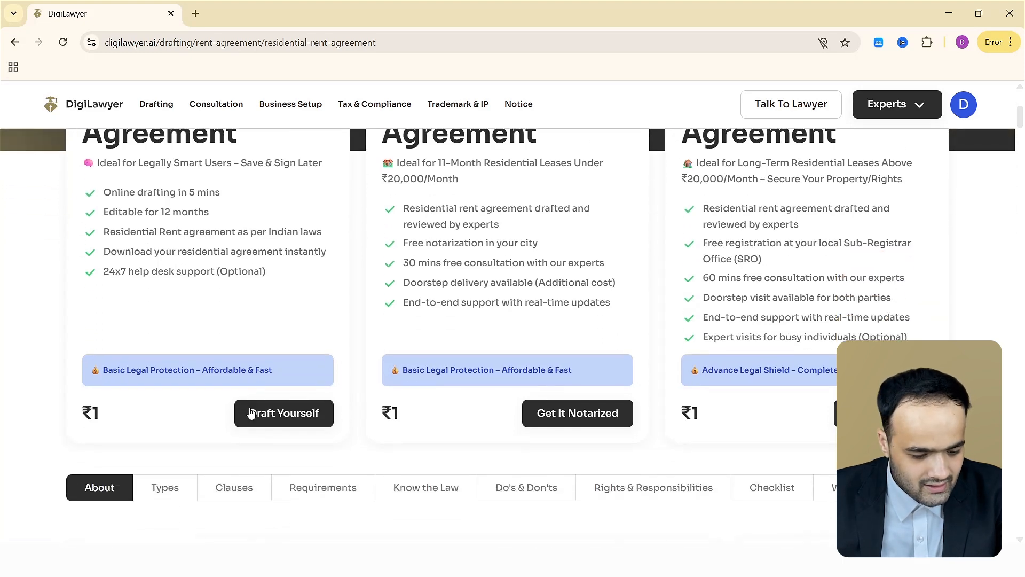
{"action": "left_click", "coordinate": [286, 416]}
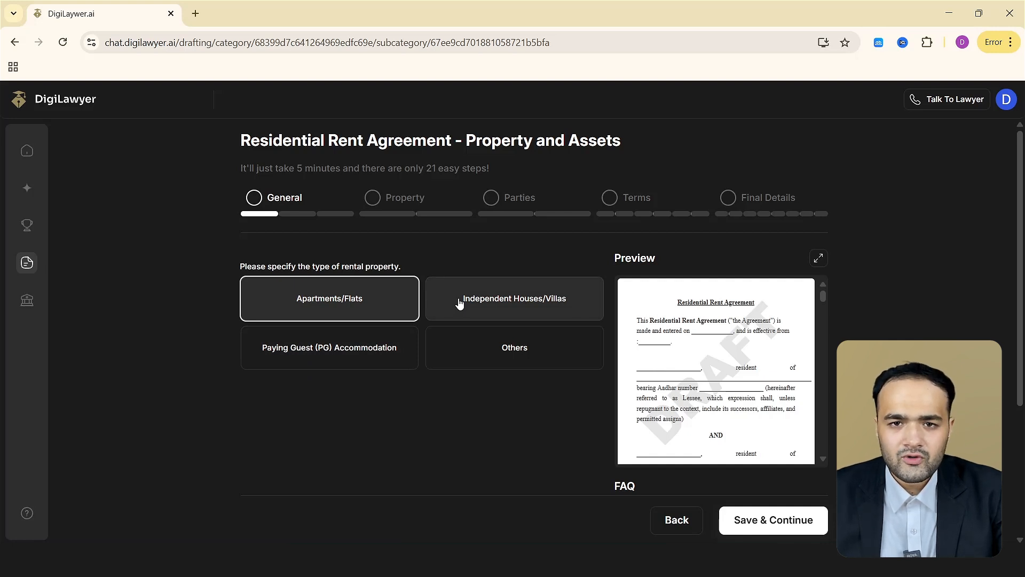
Select Apartments/Flats as the type of rental property and save.
{"action": "left_click", "coordinate": [368, 304]}
{"action": "left_click", "coordinate": [802, 533]}
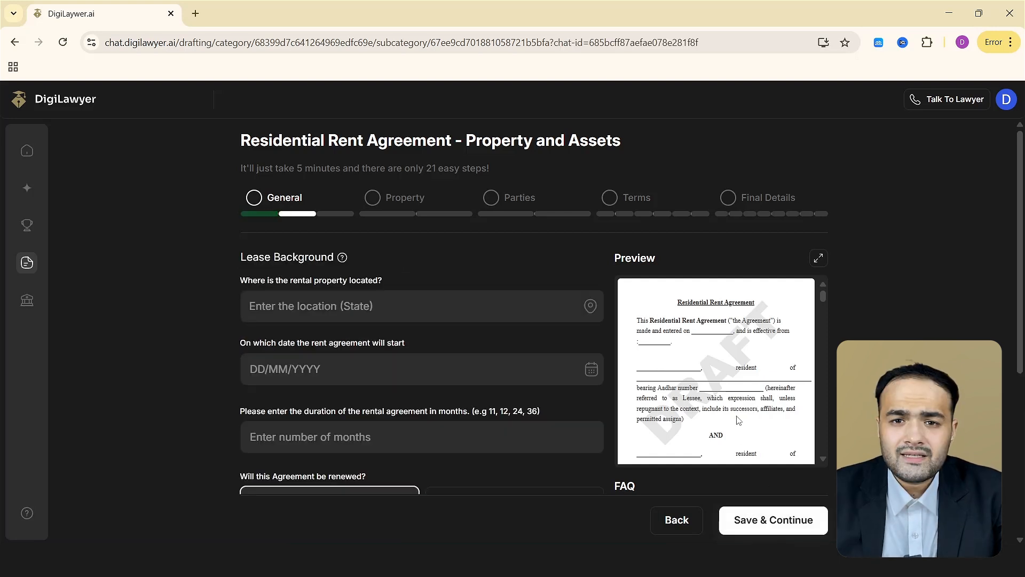
Enter the location Noida international airport, Kishorpur, Uttar Pradesh, India, start date 01/06/2025 and an 11-month duration, then save.
{"action": "scroll", "coordinate": [534, 307], "scroll_direction": "down", "scroll_amount": 1}
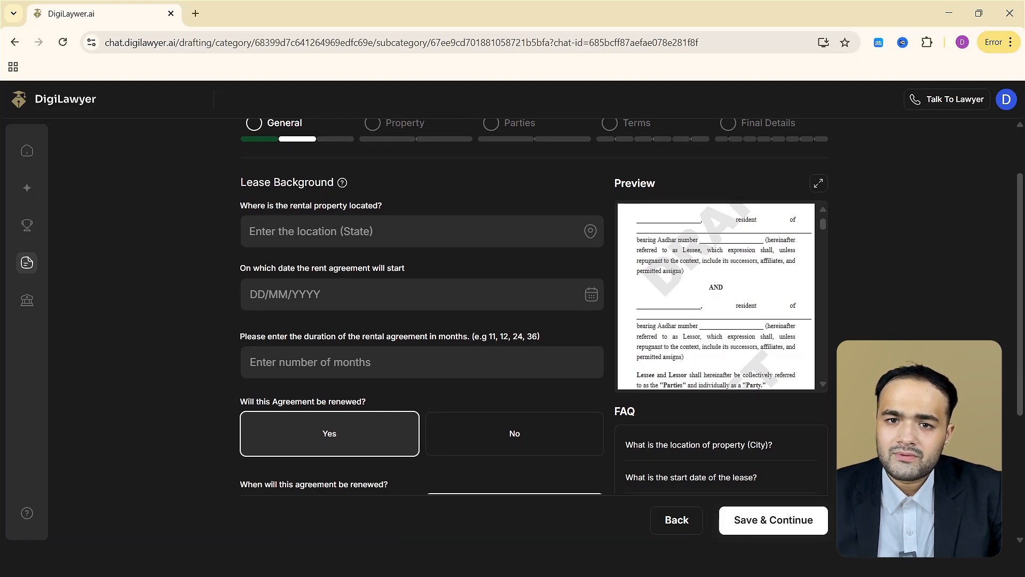
{"action": "scroll", "coordinate": [446, 298], "scroll_direction": "up", "scroll_amount": 1}
{"action": "left_click", "coordinate": [416, 307]}
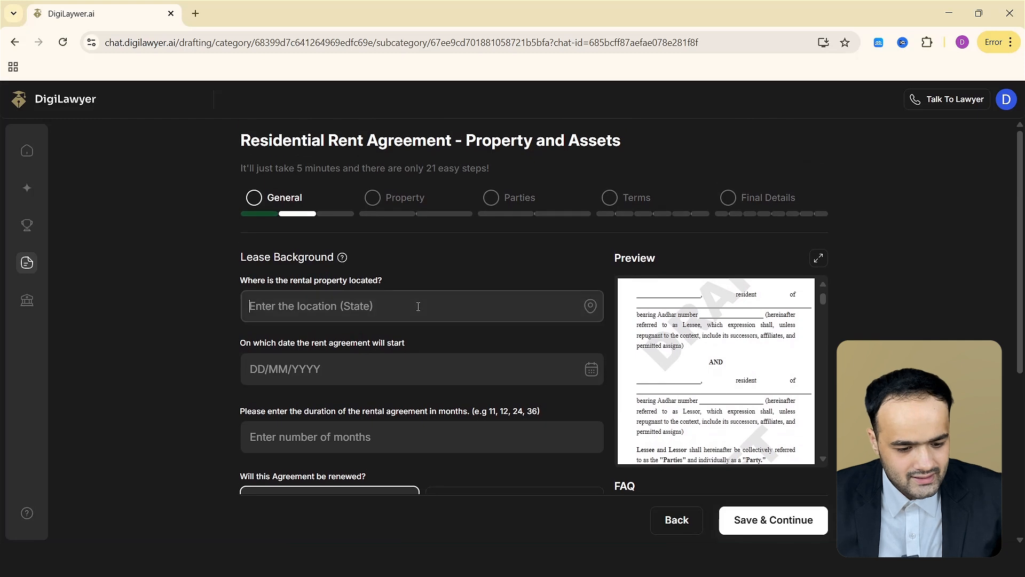
{"action": "type", "text": "Noida international airport, Kishorpur, Uttar Pradesh, India"}
{"action": "left_click", "coordinate": [419, 340]}
{"action": "left_click", "coordinate": [407, 372]}
{"action": "type", "text": "01062025"}
{"action": "left_click", "coordinate": [404, 436]}
{"action": "type", "text": "11"}
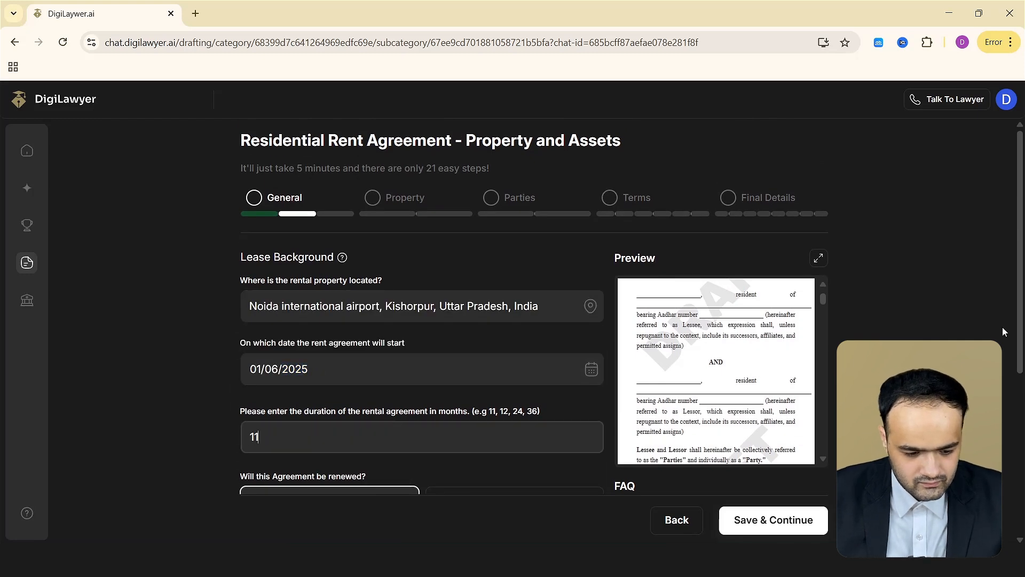
{"action": "scroll", "coordinate": [422, 320], "scroll_direction": "down", "scroll_amount": 5}
{"action": "left_click", "coordinate": [785, 513]}
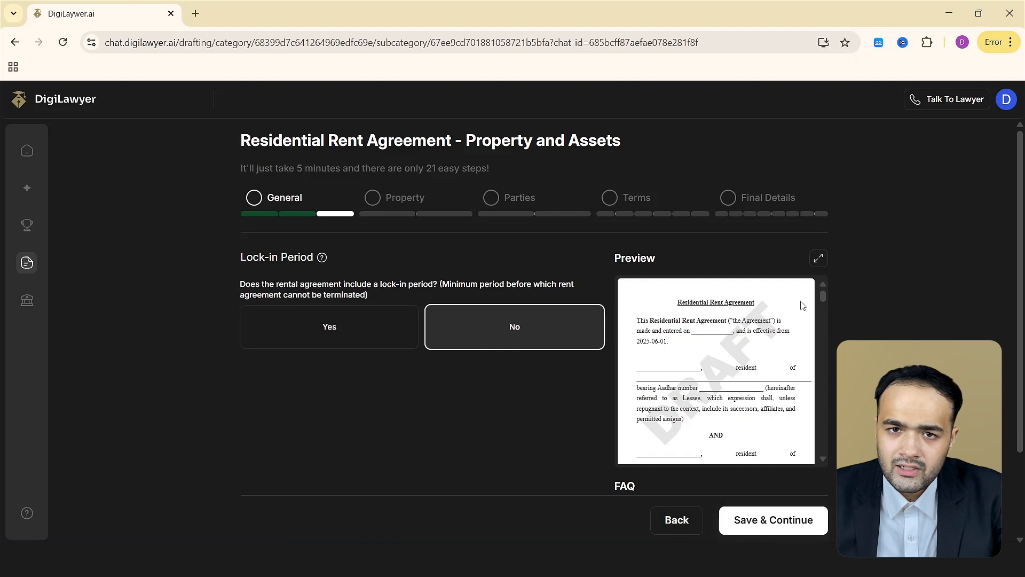
Answer No to the lock-in period question and save.
{"action": "scroll", "coordinate": [770, 346], "scroll_direction": "down", "scroll_amount": 3}
{"action": "scroll", "coordinate": [770, 346], "scroll_direction": "down", "scroll_amount": 5}
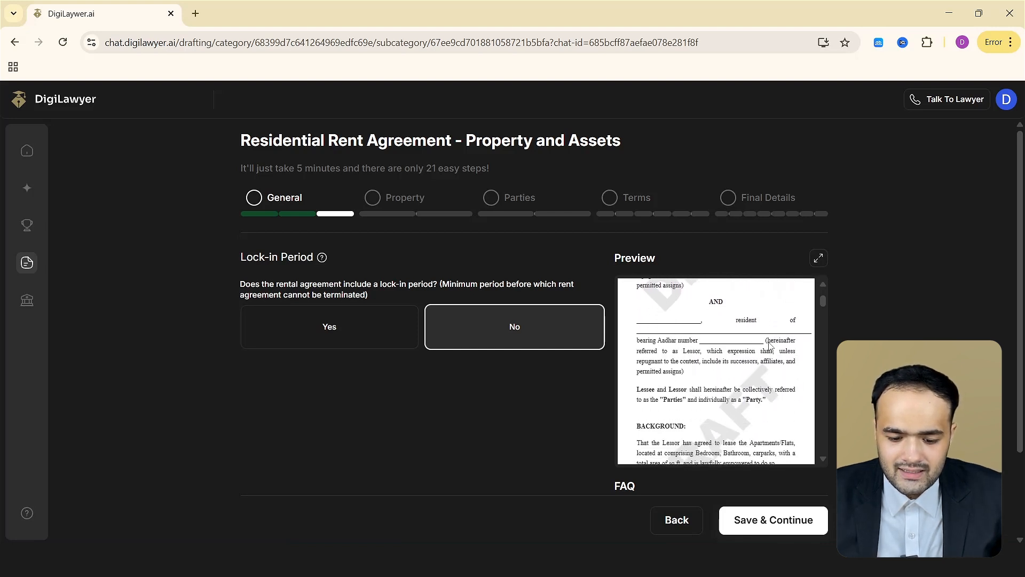
{"action": "left_click", "coordinate": [352, 344]}
{"action": "left_click", "coordinate": [449, 340]}
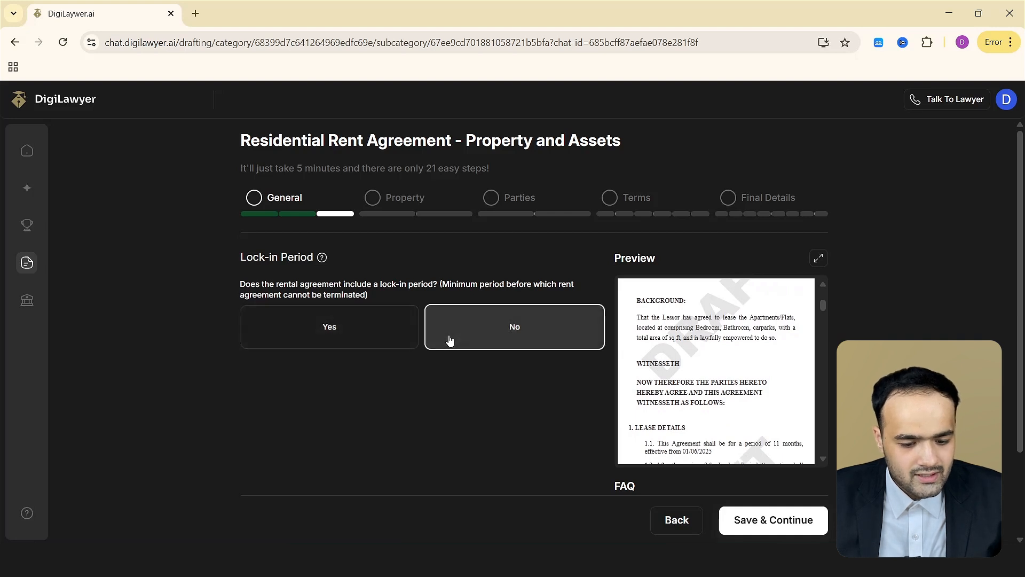
{"action": "left_click", "coordinate": [791, 518]}
Enter the property's complete street address in the property information.
{"action": "scroll", "coordinate": [618, 369], "scroll_direction": "down", "scroll_amount": 3}
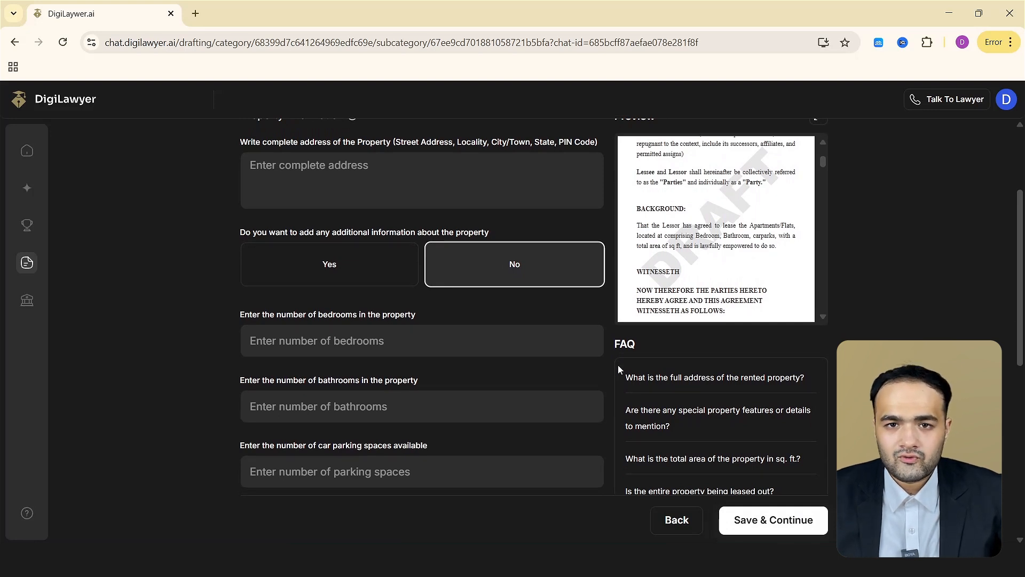
{"action": "scroll", "coordinate": [389, 269], "scroll_direction": "up", "scroll_amount": 2}
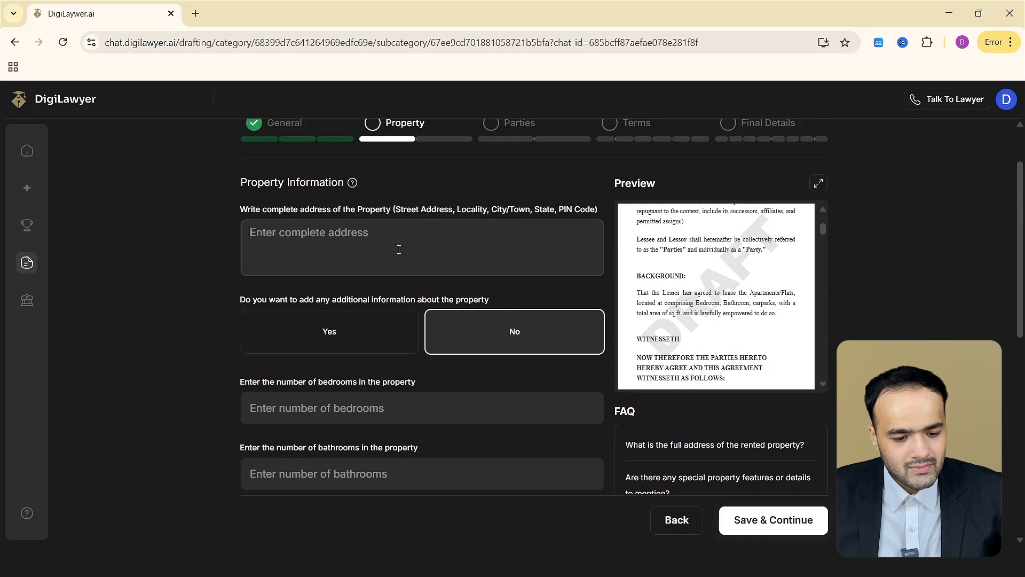
{"action": "left_click", "coordinate": [430, 266]}
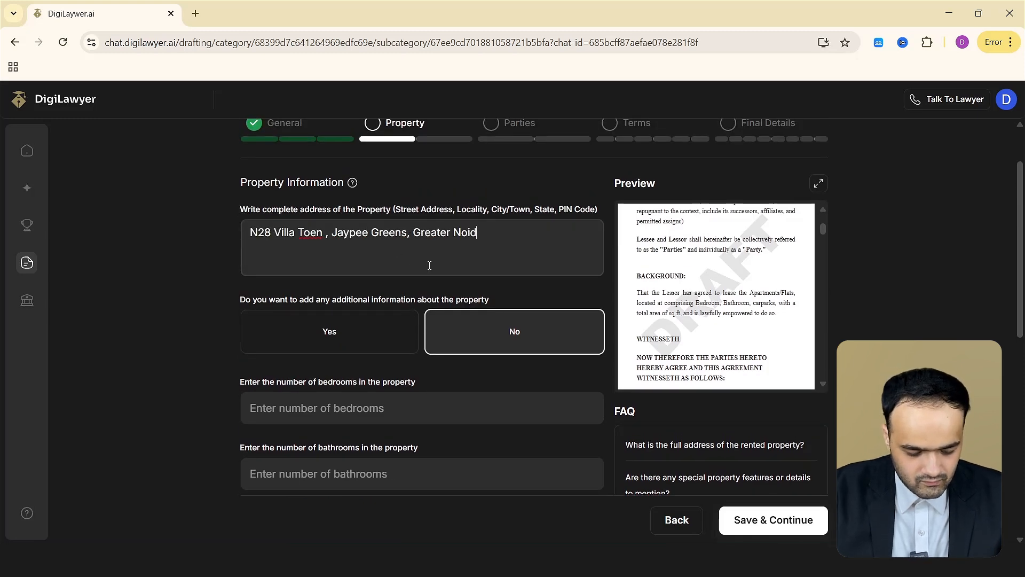
Set the electricity load allocated by the lessor to 200 KVA in the amenities section.
{"action": "scroll", "coordinate": [512, 345], "scroll_direction": "down", "scroll_amount": 2}
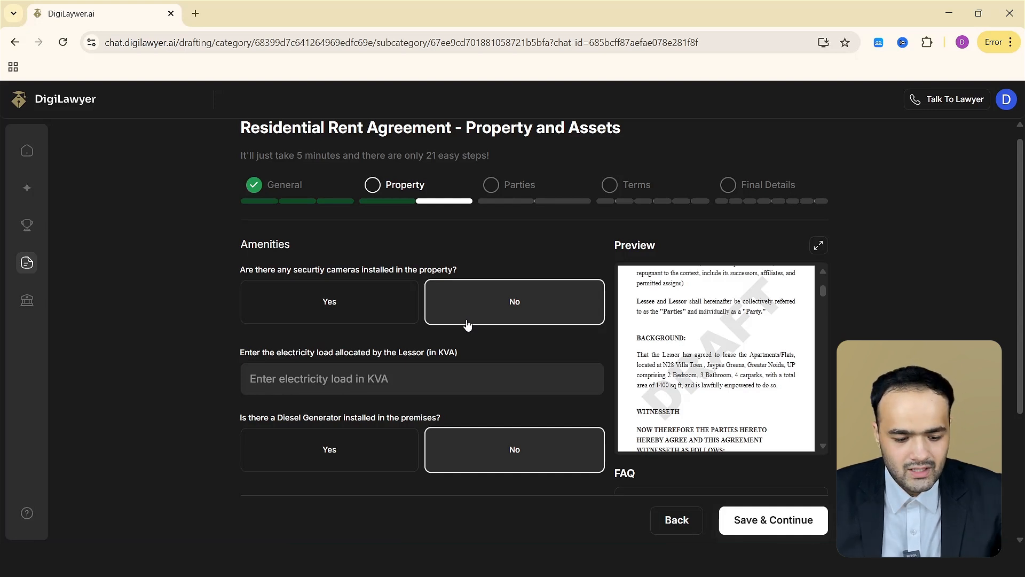
{"action": "scroll", "coordinate": [467, 324], "scroll_direction": "down", "scroll_amount": 1}
{"action": "left_click", "coordinate": [504, 303]}
{"action": "type", "text": "200"}
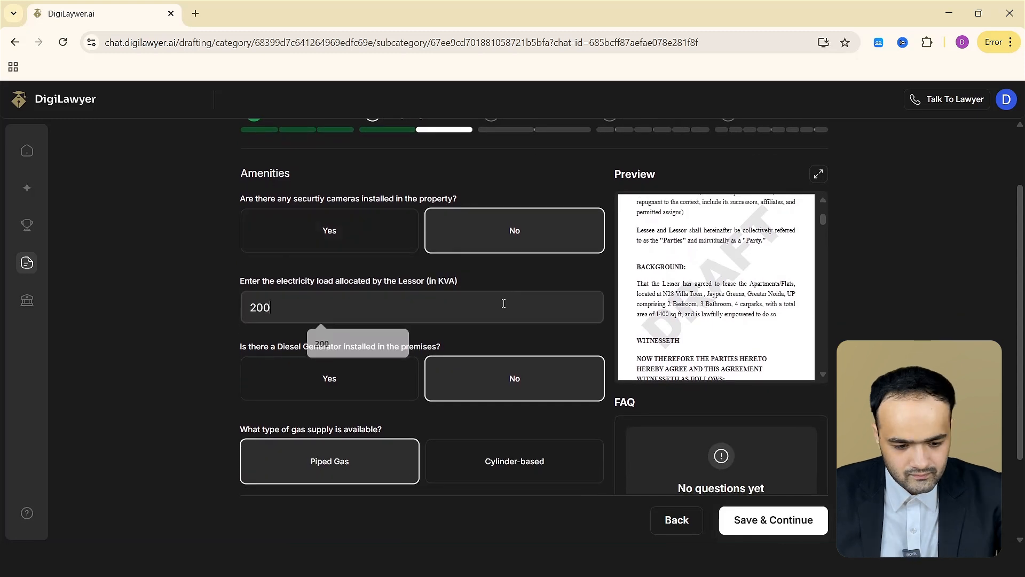
{"action": "scroll", "coordinate": [504, 304], "scroll_direction": "down", "scroll_amount": 2}
{"action": "left_click", "coordinate": [514, 345]}
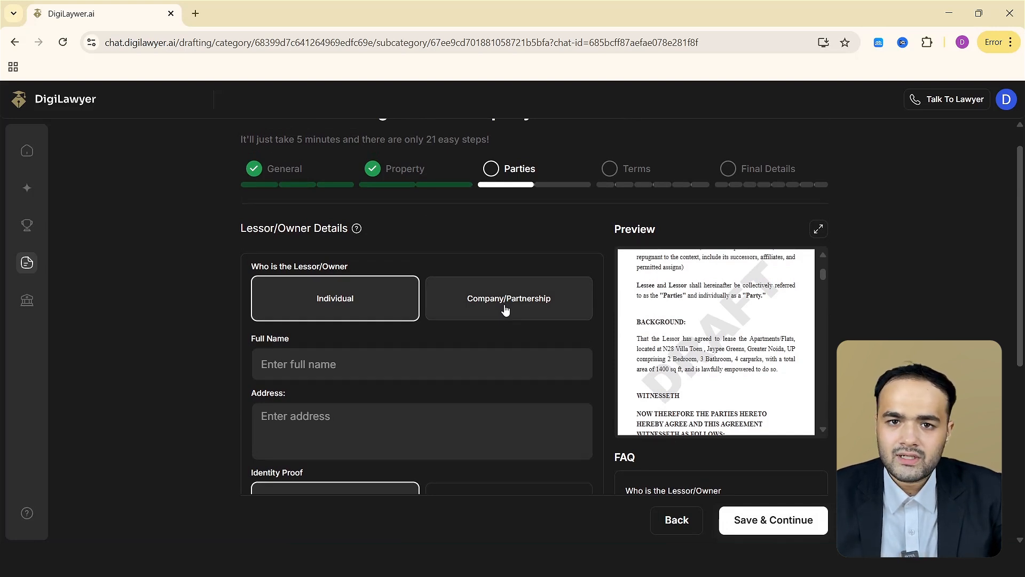
Enter the individual lessor's full name and address.
{"action": "scroll", "coordinate": [505, 312], "scroll_direction": "down", "scroll_amount": 1}
{"action": "left_click", "coordinate": [477, 336]}
{"action": "left_click", "coordinate": [352, 371]}
{"action": "left_click", "coordinate": [385, 395]}
{"action": "type", "text": "T"}
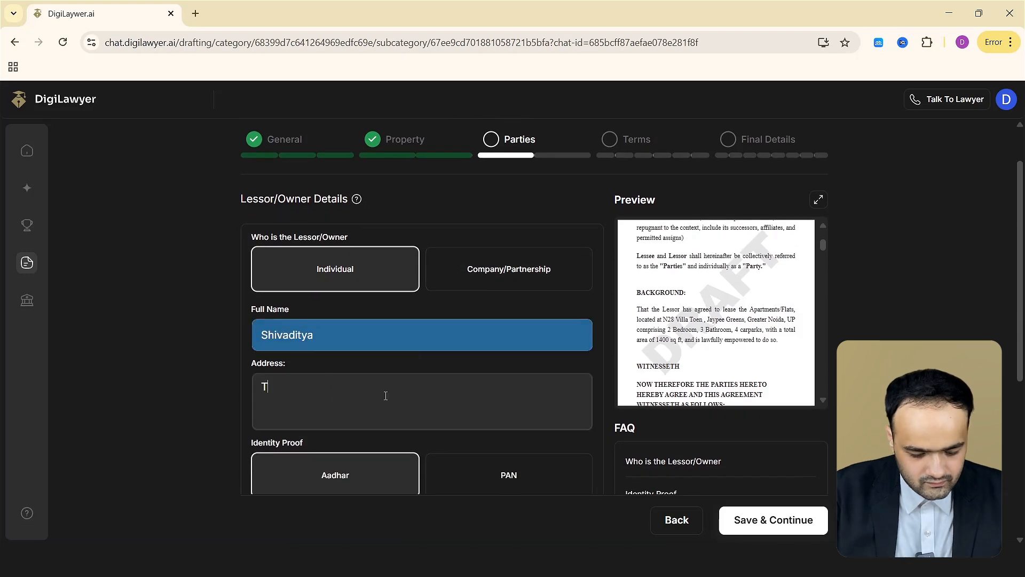
Enter the lessor's Aadhar ID number and save the lessor details.
{"action": "scroll", "coordinate": [386, 395], "scroll_direction": "down", "scroll_amount": 3}
{"action": "left_click", "coordinate": [422, 450]}
{"action": "type", "text": "2345677"}
{"action": "scroll", "coordinate": [421, 450], "scroll_direction": "down", "scroll_amount": 1}
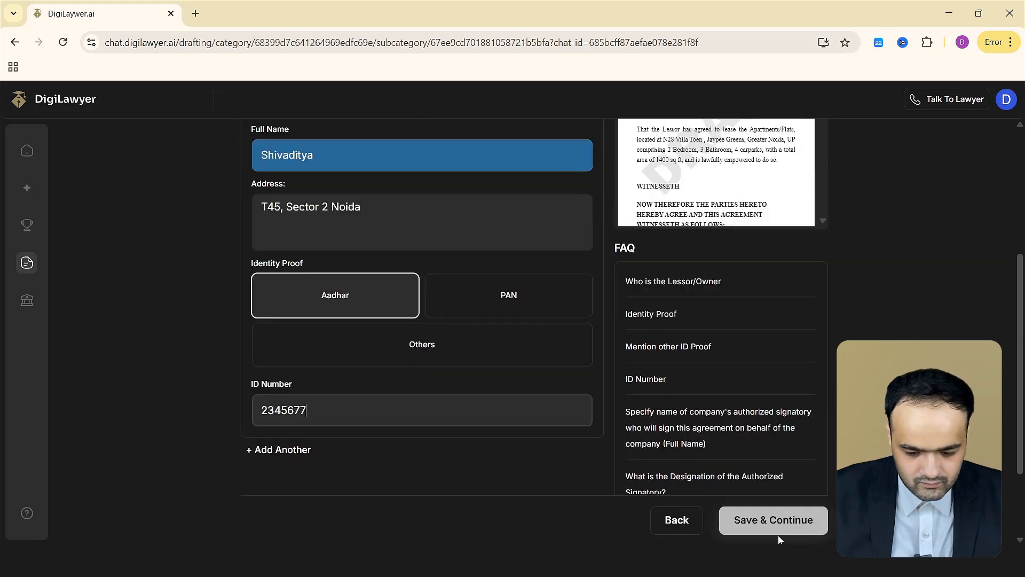
{"action": "left_click", "coordinate": [778, 528]}
Enter the individual lessee's full name and address.
{"action": "scroll", "coordinate": [720, 507], "scroll_direction": "up", "scroll_amount": 2}
{"action": "scroll", "coordinate": [574, 392], "scroll_direction": "up", "scroll_amount": 1}
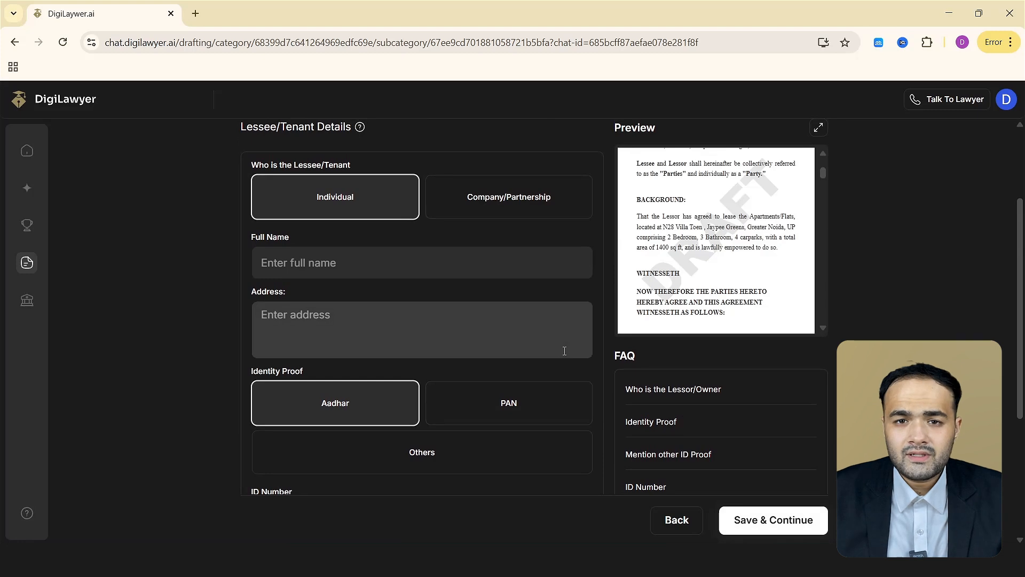
{"action": "scroll", "coordinate": [561, 348], "scroll_direction": "up", "scroll_amount": 1}
{"action": "left_click", "coordinate": [460, 274]}
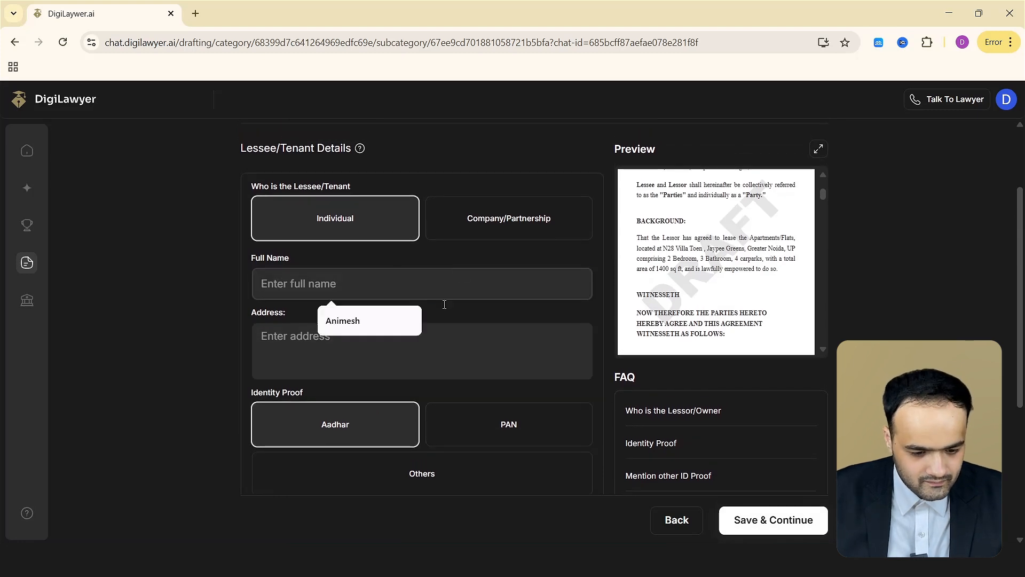
{"action": "left_click", "coordinate": [343, 320]}
{"action": "left_click", "coordinate": [399, 338]}
Enter the lessee's Aadhar ID number and save the lessee details.
{"action": "scroll", "coordinate": [400, 338], "scroll_direction": "down", "scroll_amount": 4}
{"action": "left_click", "coordinate": [409, 345]}
{"action": "type", "text": "123456789"}
{"action": "left_click", "coordinate": [773, 519]}
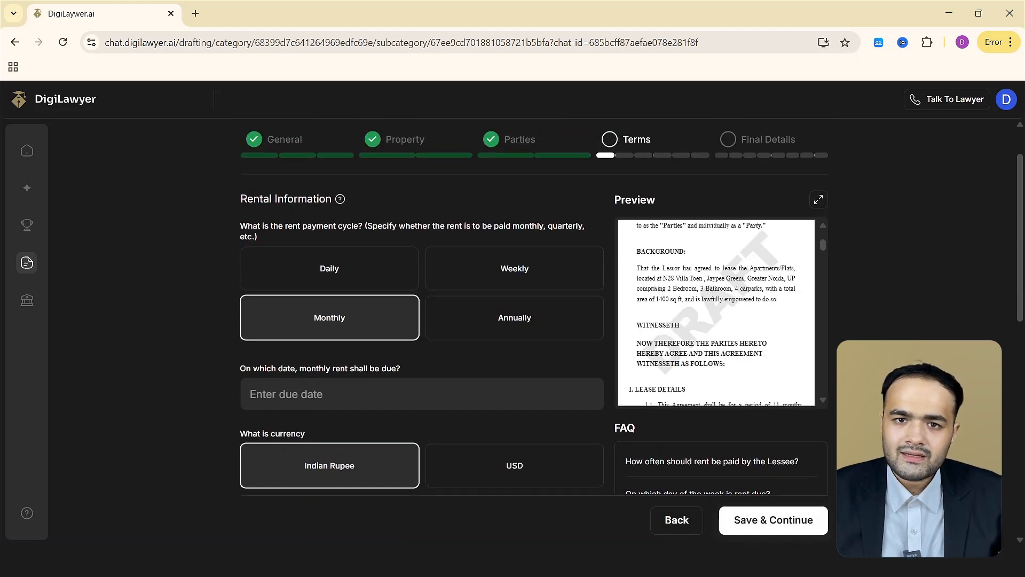
Set the monthly rent due date to 5 in the rental information.
{"action": "scroll", "coordinate": [422, 320], "scroll_direction": "down", "scroll_amount": 3}
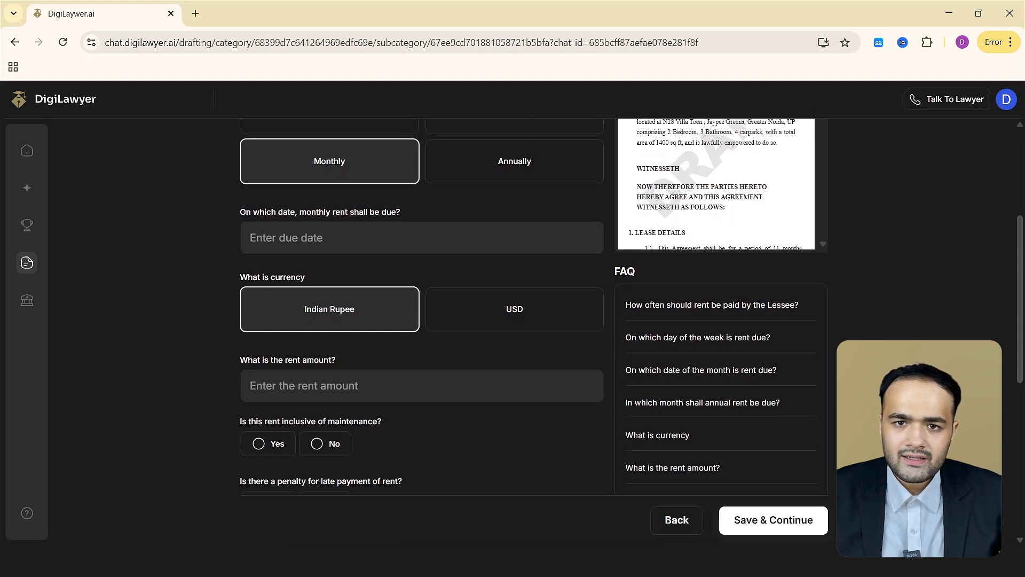
{"action": "scroll", "coordinate": [305, 323], "scroll_direction": "up", "scroll_amount": 2}
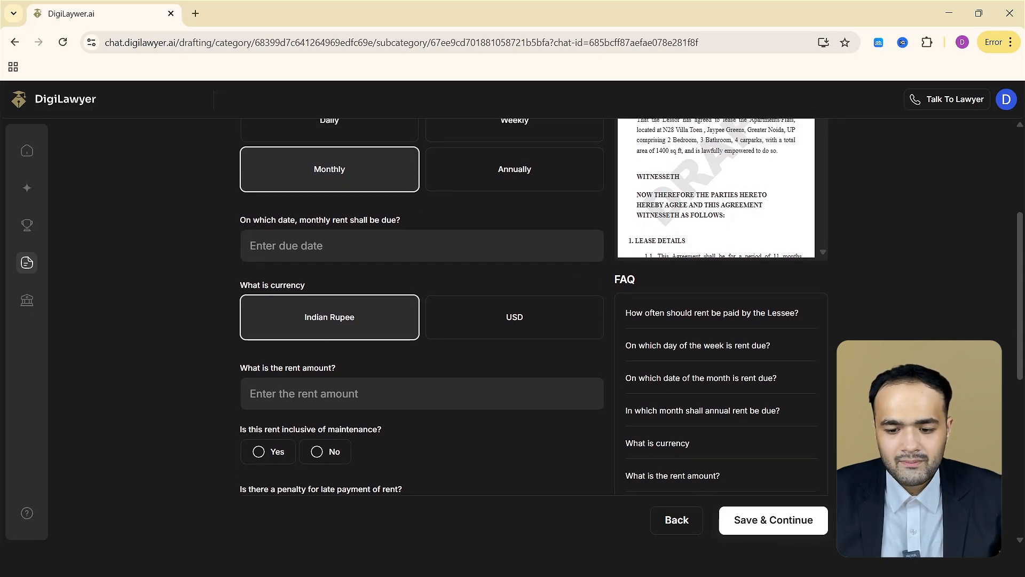
{"action": "scroll", "coordinate": [348, 267], "scroll_direction": "up", "scroll_amount": 1}
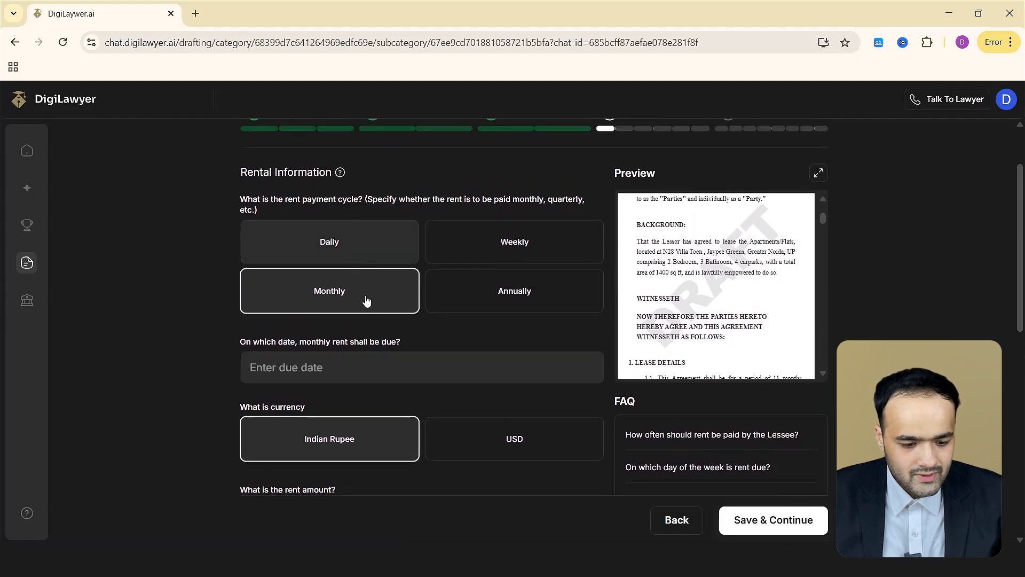
{"action": "left_click", "coordinate": [392, 374]}
{"action": "type", "text": "5"}
{"action": "scroll", "coordinate": [391, 377], "scroll_direction": "down", "scroll_amount": 3}
{"action": "left_click", "coordinate": [386, 336]}
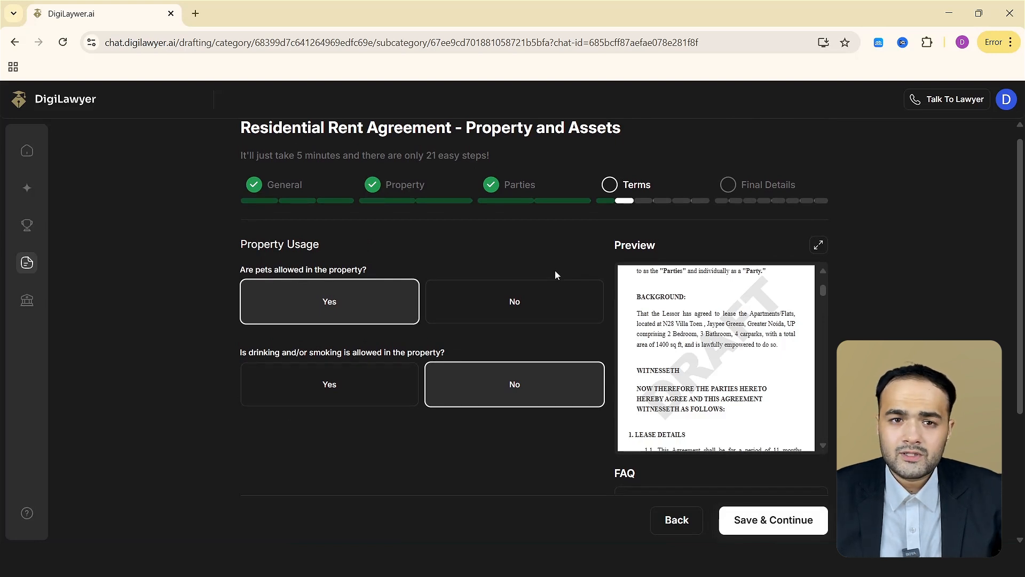
Save the property usage section with pets allowed and no drinking or smoking.
{"action": "scroll", "coordinate": [550, 331], "scroll_direction": "down", "scroll_amount": 1}
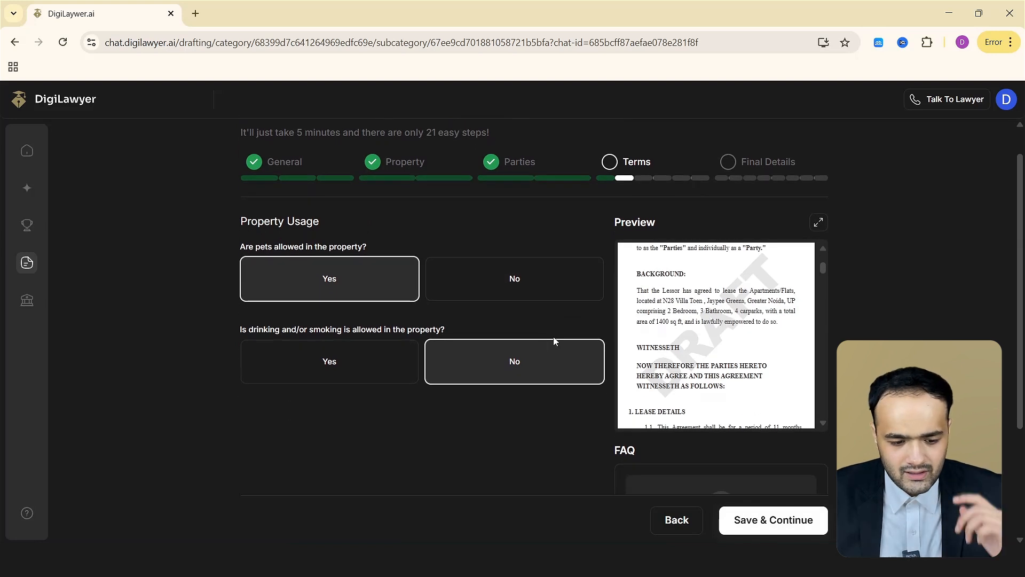
{"action": "scroll", "coordinate": [553, 336], "scroll_direction": "down", "scroll_amount": 1}
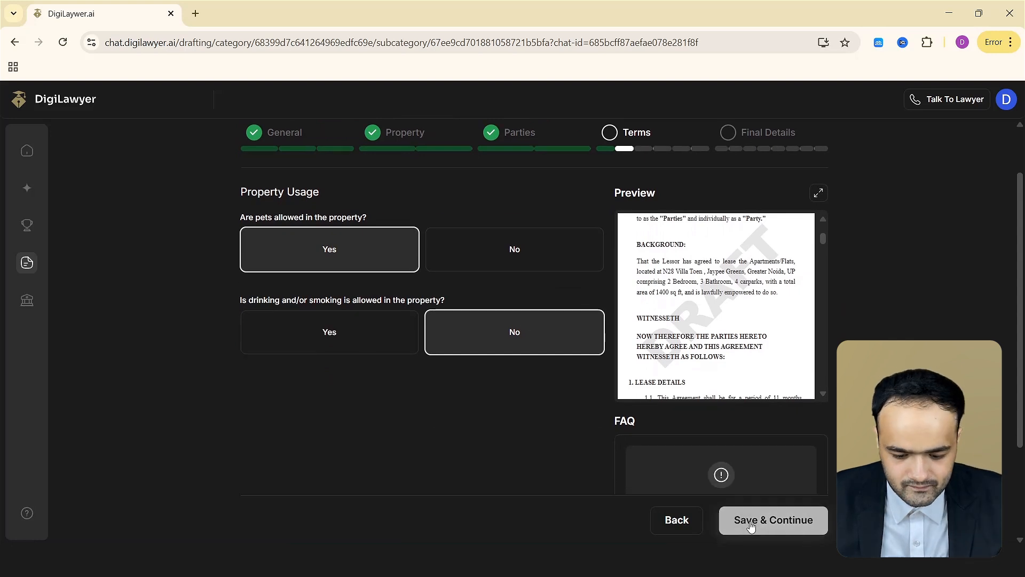
{"action": "left_click", "coordinate": [758, 520]}
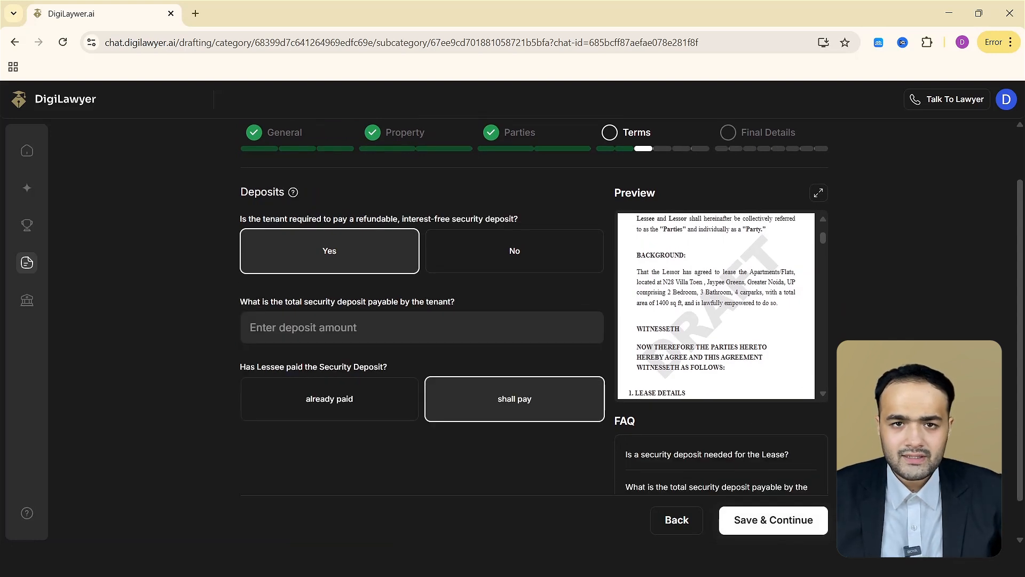
Answer Yes to the security deposit, pick the suggested deposit amount and save the deposits section.
{"action": "scroll", "coordinate": [480, 320], "scroll_direction": "up", "scroll_amount": 1}
{"action": "left_click", "coordinate": [452, 288]}
{"action": "left_click", "coordinate": [363, 285]}
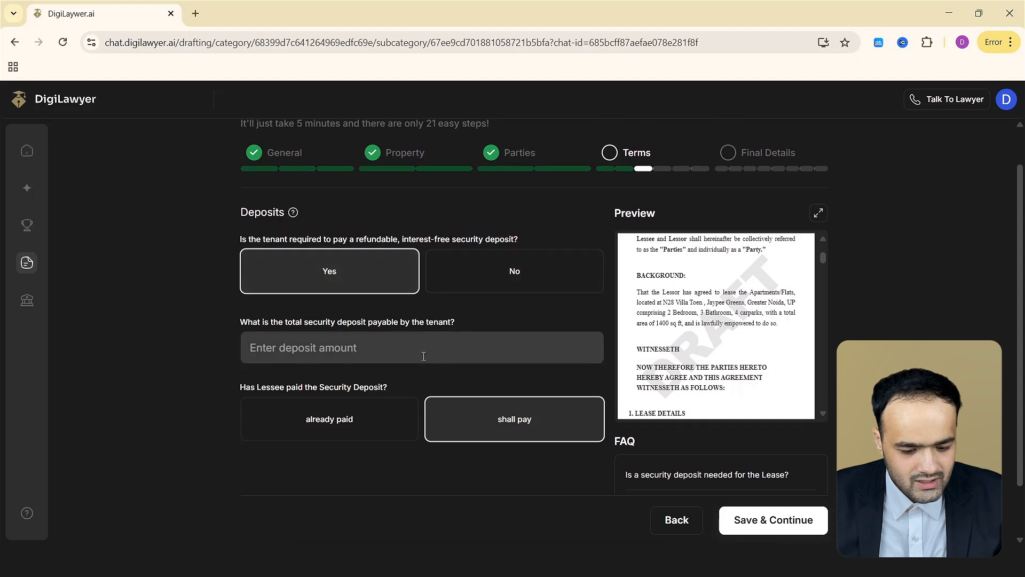
{"action": "left_click", "coordinate": [440, 361]}
{"action": "left_click", "coordinate": [348, 384]}
{"action": "left_click", "coordinate": [806, 519]}
Set the owner's entry notice to 24 hours and the termination notice period to 1 month.
{"action": "scroll", "coordinate": [481, 266], "scroll_direction": "down", "scroll_amount": 1}
{"action": "left_click", "coordinate": [481, 266]}
{"action": "left_click", "coordinate": [384, 300]}
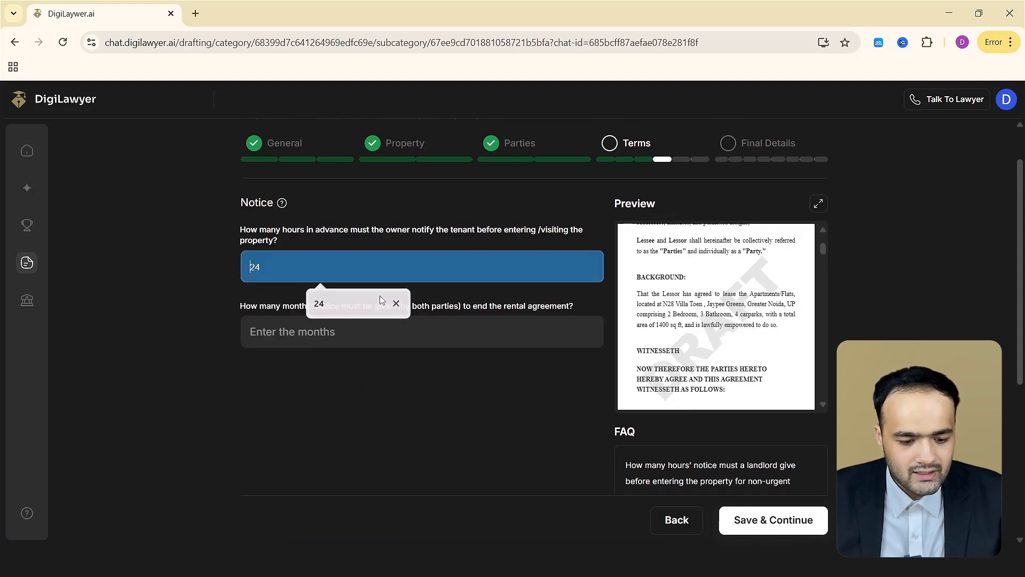
{"action": "left_click", "coordinate": [377, 318]}
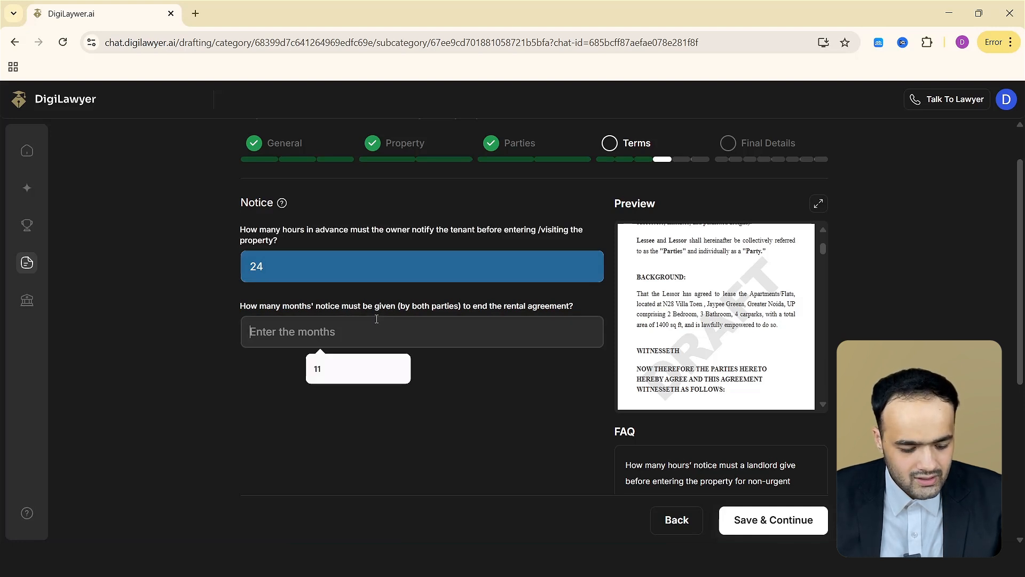
{"action": "type", "text": "11"}
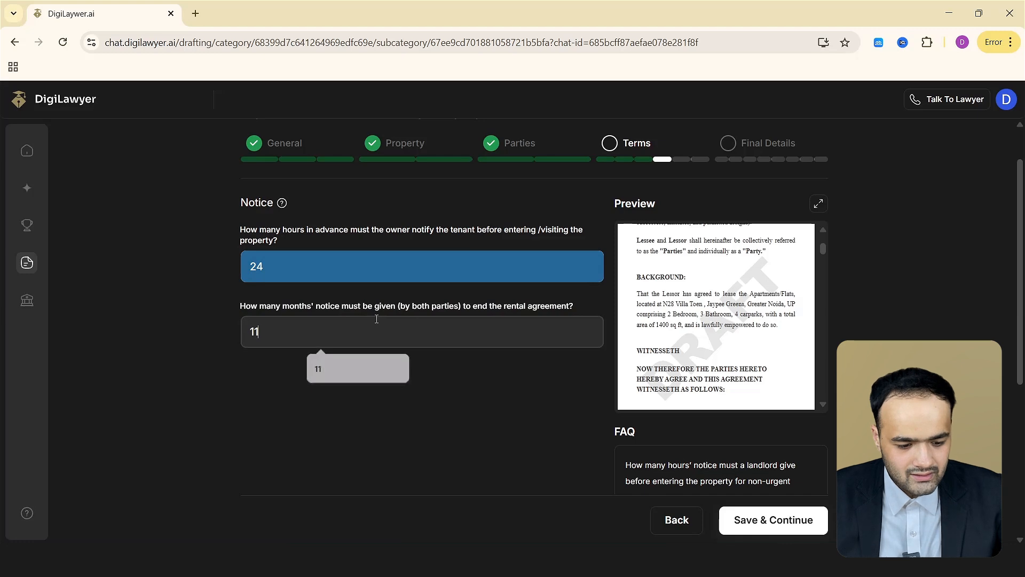
{"action": "key", "text": "BackSpace"}
{"action": "key", "text": "Return"}
Set the yearly rent increase to 12 percent and the property's purpose to Residential Purpose.
{"action": "scroll", "coordinate": [437, 248], "scroll_direction": "down", "scroll_amount": 3}
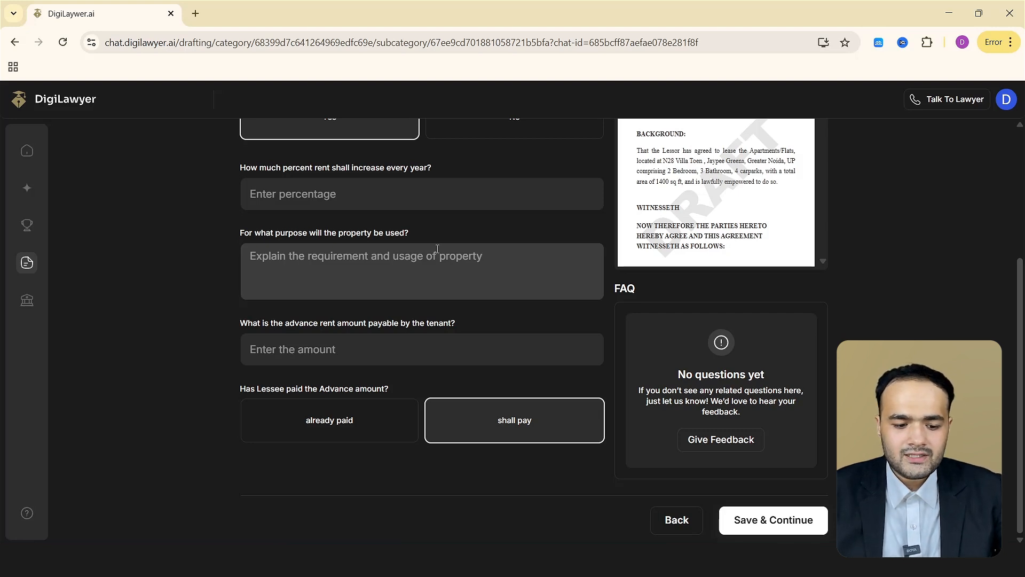
{"action": "scroll", "coordinate": [438, 248], "scroll_direction": "up", "scroll_amount": 3}
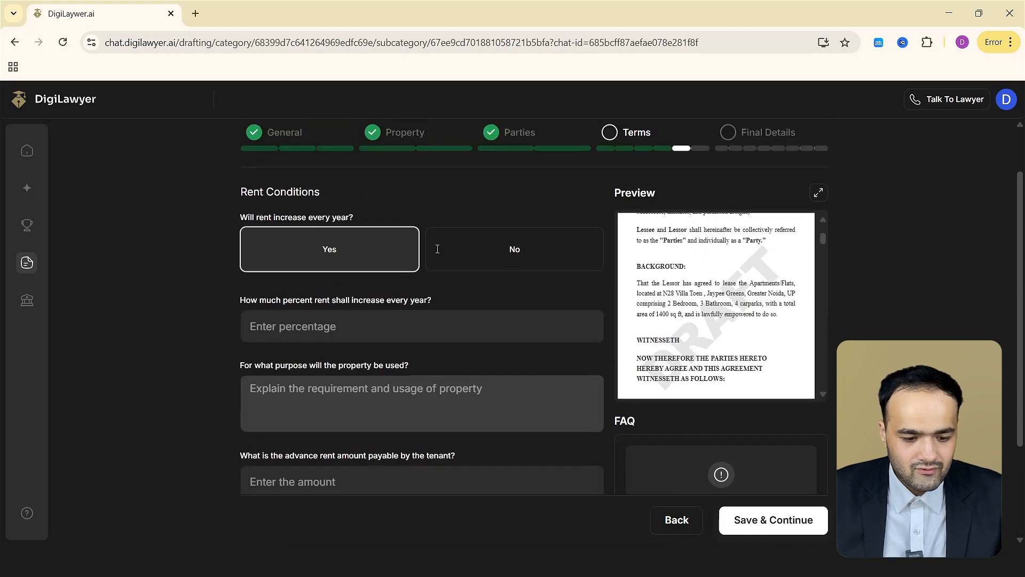
{"action": "left_click", "coordinate": [414, 344]}
{"action": "type", "text": "12"}
{"action": "left_click", "coordinate": [412, 396]}
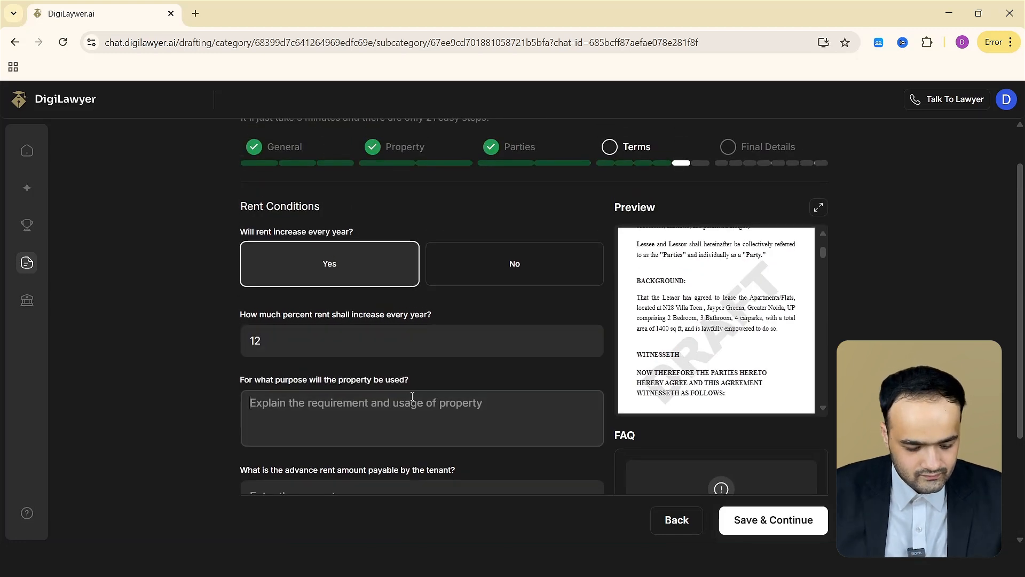
{"action": "type", "text": "Residential Pur"}
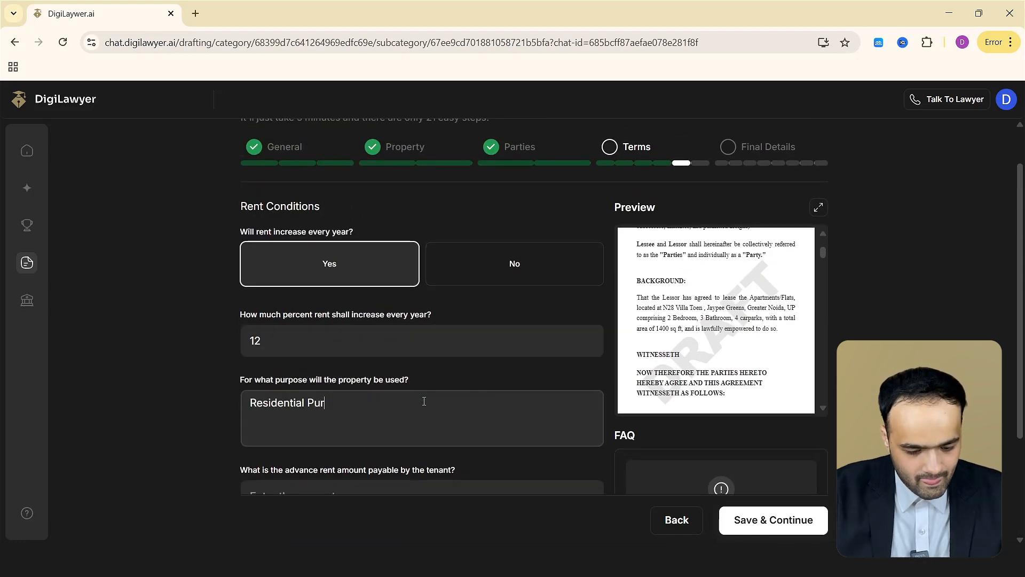
{"action": "type", "text": "pose"}
Set the advance rent amount to 2000000 and save the rent conditions.
{"action": "scroll", "coordinate": [401, 361], "scroll_direction": "down", "scroll_amount": 3}
{"action": "left_click", "coordinate": [400, 357]}
{"action": "type", "text": "2000000"}
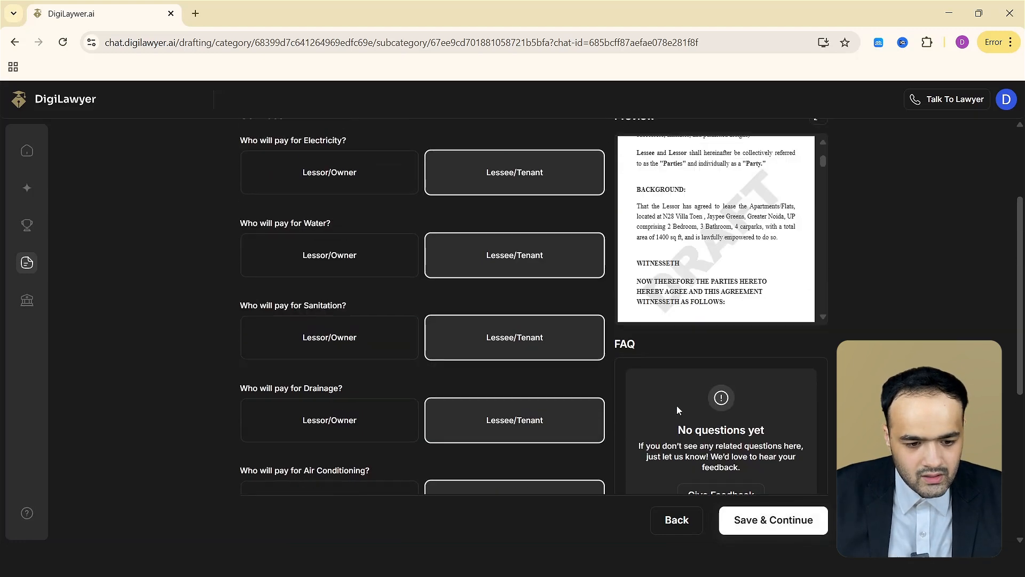
{"action": "scroll", "coordinate": [700, 344], "scroll_direction": "up", "scroll_amount": 2}
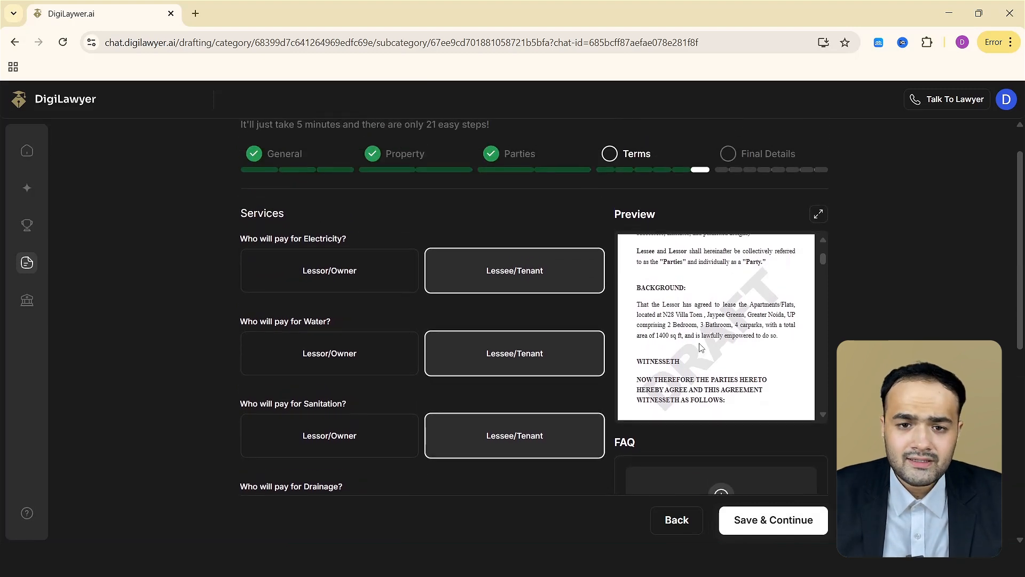
Save the services section with the lessee/tenant paying for electricity, water and sanitation.
{"action": "scroll", "coordinate": [701, 348], "scroll_direction": "down", "scroll_amount": 5}
{"action": "scroll", "coordinate": [452, 402], "scroll_direction": "down", "scroll_amount": 4}
{"action": "scroll", "coordinate": [452, 401], "scroll_direction": "up", "scroll_amount": 4}
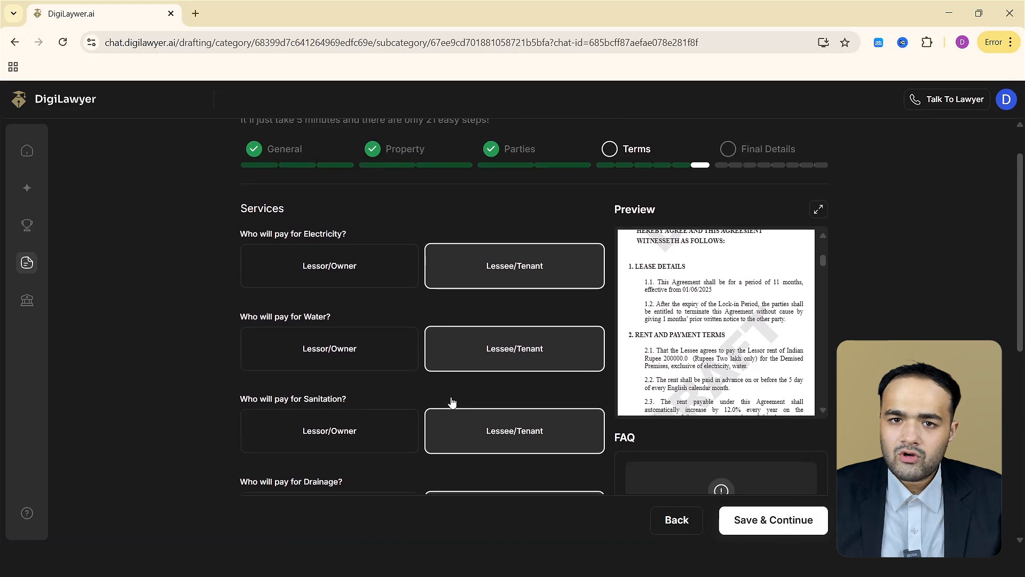
{"action": "left_click", "coordinate": [370, 283]}
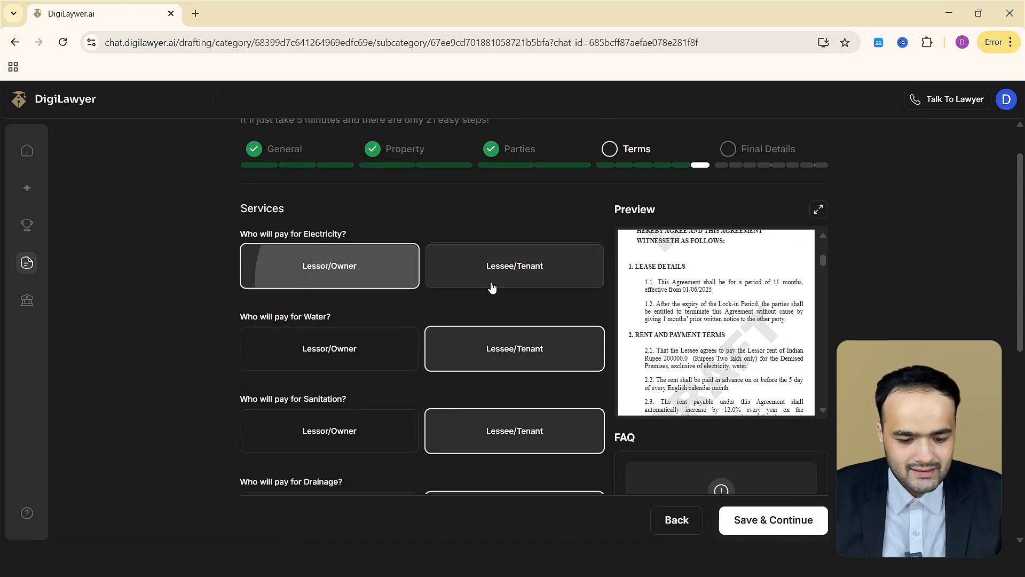
{"action": "left_click", "coordinate": [490, 283]}
{"action": "scroll", "coordinate": [498, 303], "scroll_direction": "down", "scroll_amount": 1}
{"action": "scroll", "coordinate": [498, 303], "scroll_direction": "down", "scroll_amount": 6}
{"action": "left_click", "coordinate": [787, 523]}
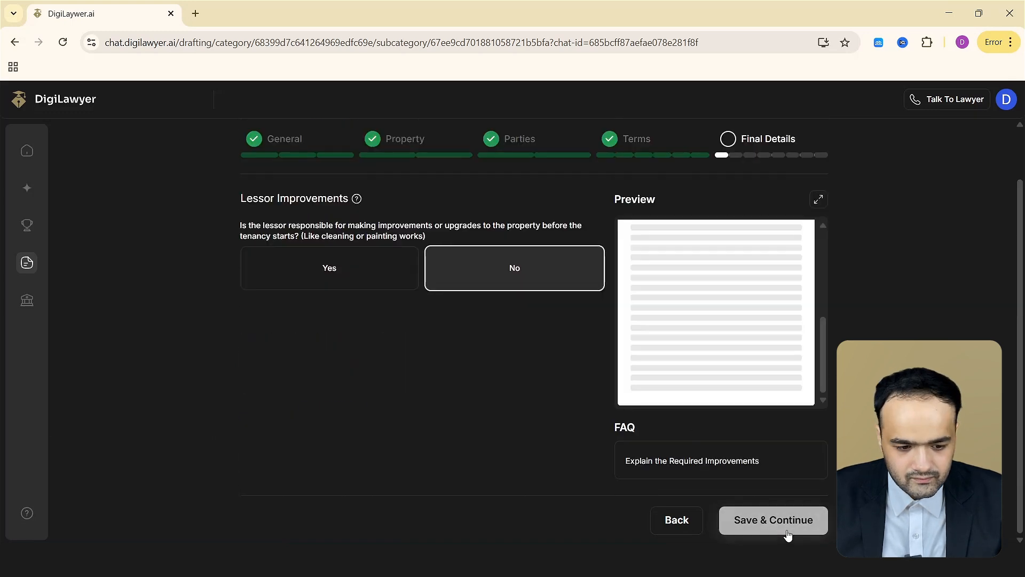
Save lessor improvements as No and mark subletting as not allowed.
{"action": "left_click", "coordinate": [790, 526]}
{"action": "left_click", "coordinate": [791, 527]}
{"action": "left_click", "coordinate": [373, 334]}
{"action": "left_click", "coordinate": [530, 332]}
{"action": "left_click", "coordinate": [359, 327]}
{"action": "left_click", "coordinate": [488, 326]}
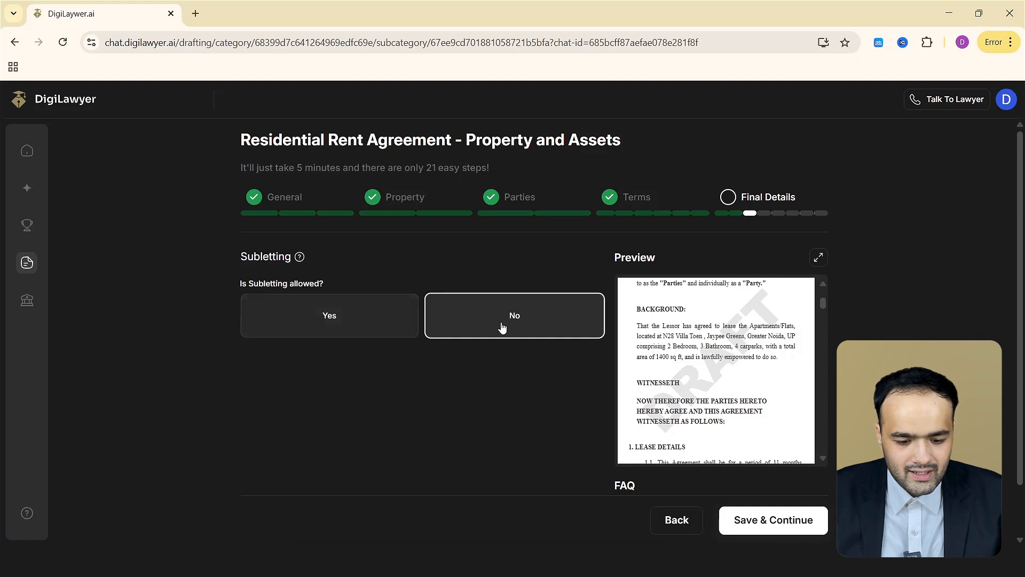
{"action": "left_click", "coordinate": [769, 534]}
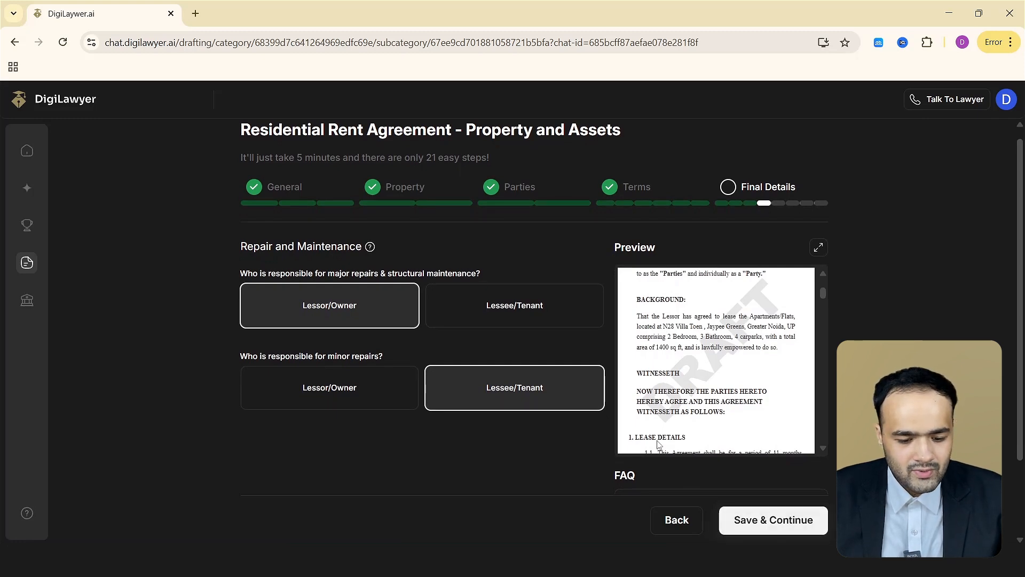
Assign major repairs to the lessor/owner and minor repairs to the lessee/tenant, then save.
{"action": "left_click", "coordinate": [561, 307]}
{"action": "left_click", "coordinate": [556, 389]}
{"action": "left_click", "coordinate": [325, 305]}
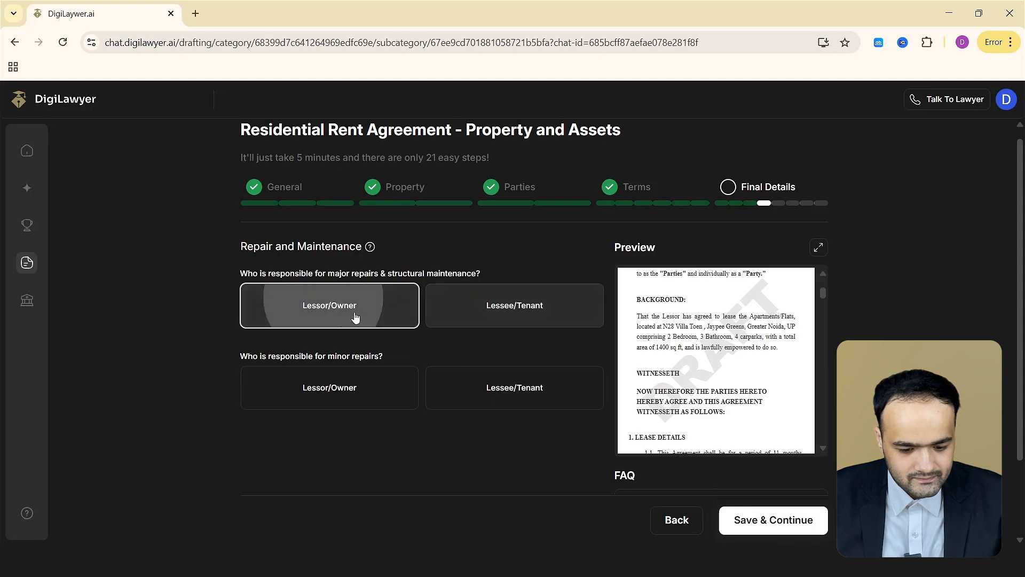
{"action": "left_click", "coordinate": [514, 387]}
{"action": "left_click", "coordinate": [796, 520]}
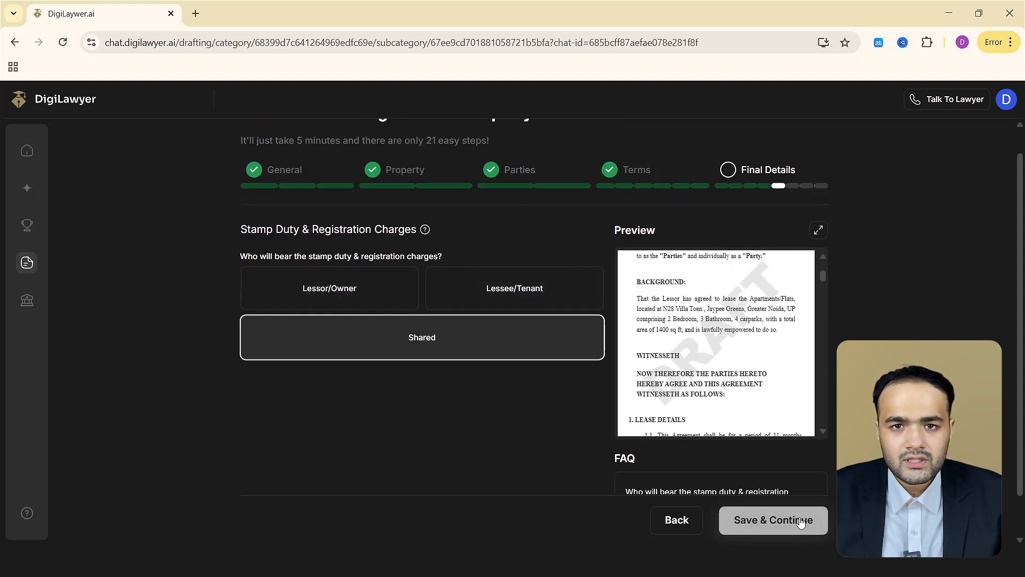
Save stamp duty as shared and add an additional clause reading "No".
{"action": "left_click", "coordinate": [799, 521]}
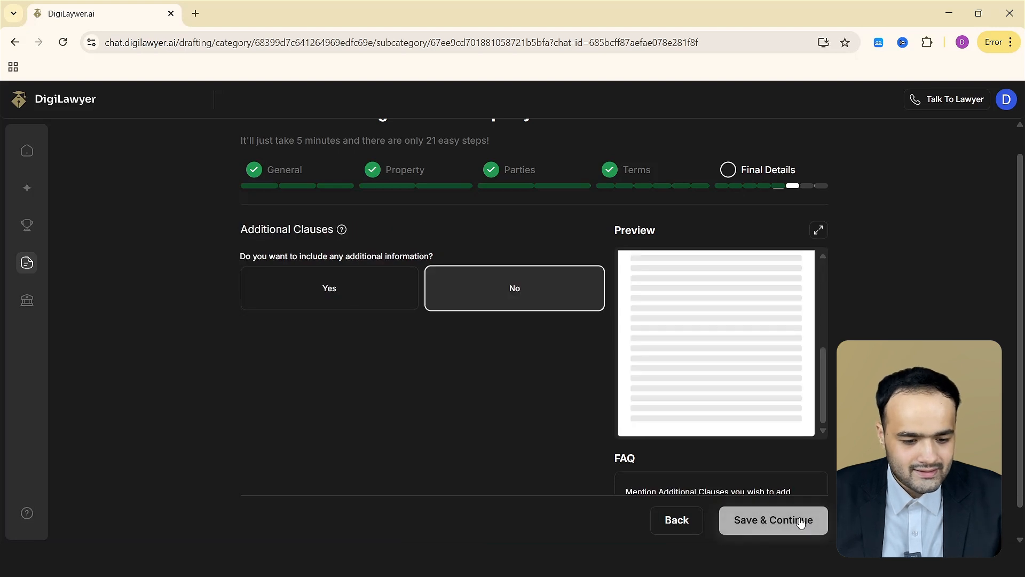
{"action": "left_click", "coordinate": [381, 300]}
{"action": "left_click", "coordinate": [487, 364]}
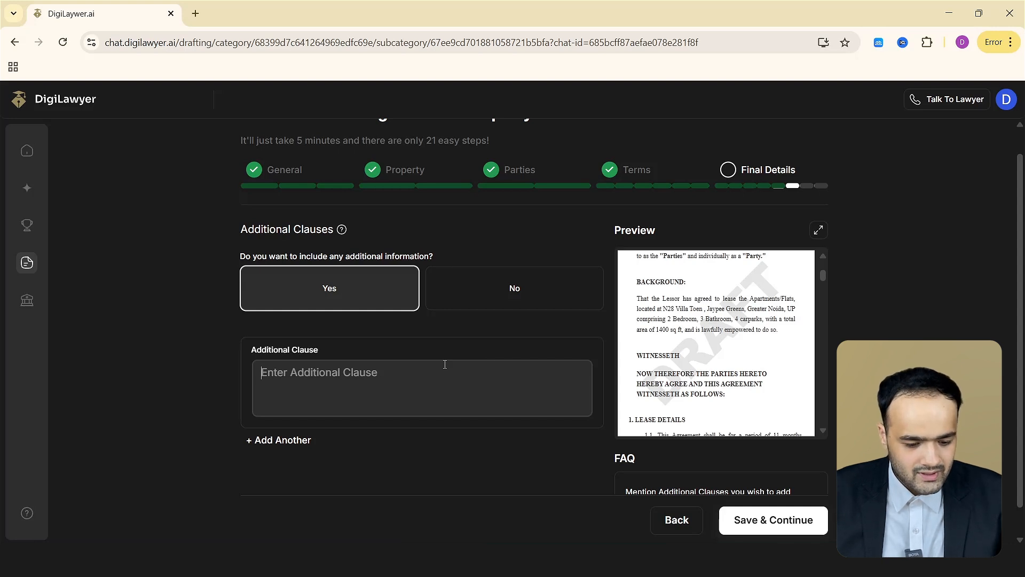
{"action": "type", "text": "No Party in my house"}
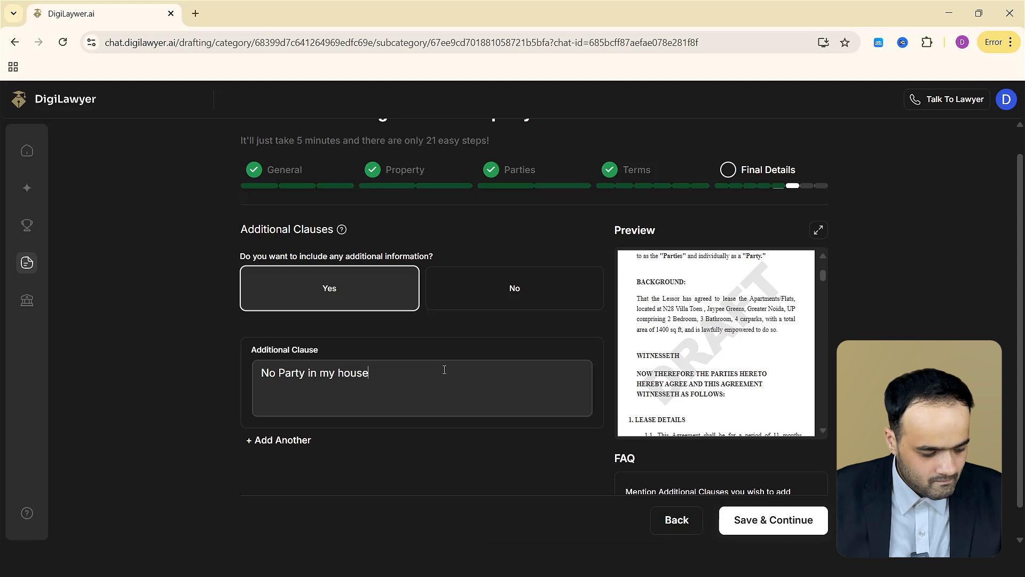
{"action": "left_click", "coordinate": [774, 521]}
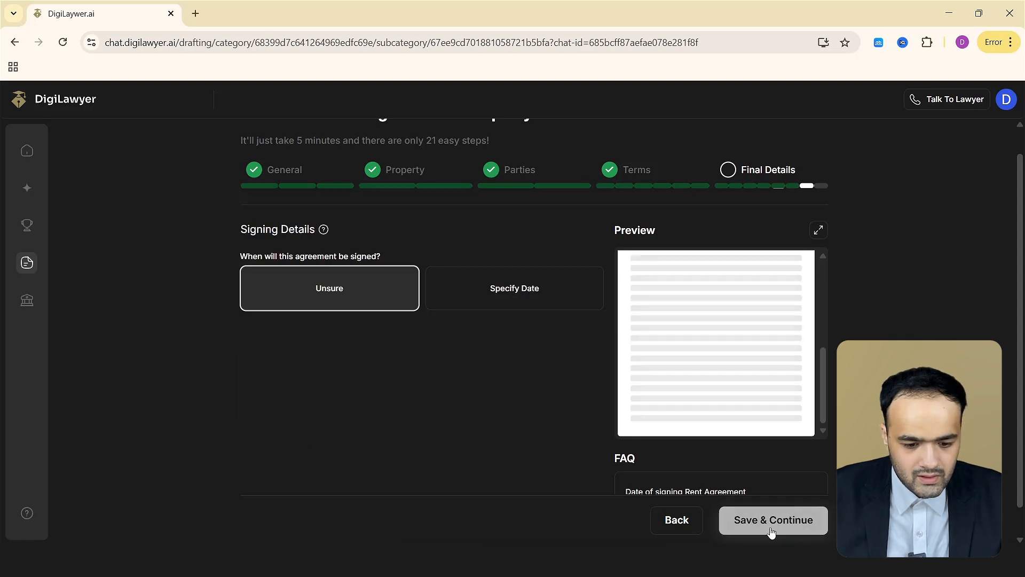
Choose to specify the signing date and finish the final details of the questionnaire.
{"action": "left_click", "coordinate": [513, 299]}
{"action": "left_click", "coordinate": [358, 350]}
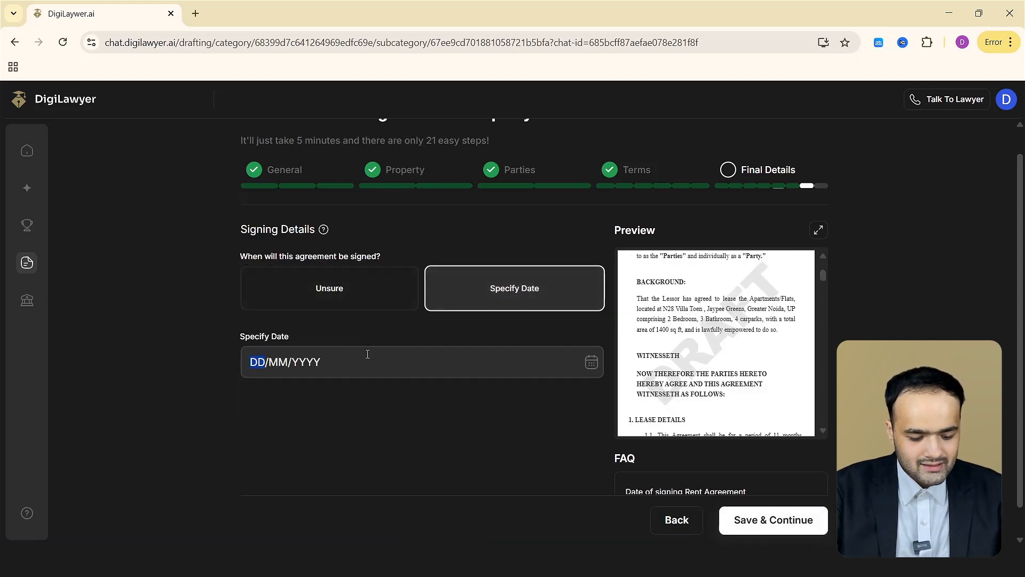
{"action": "left_click", "coordinate": [745, 520]}
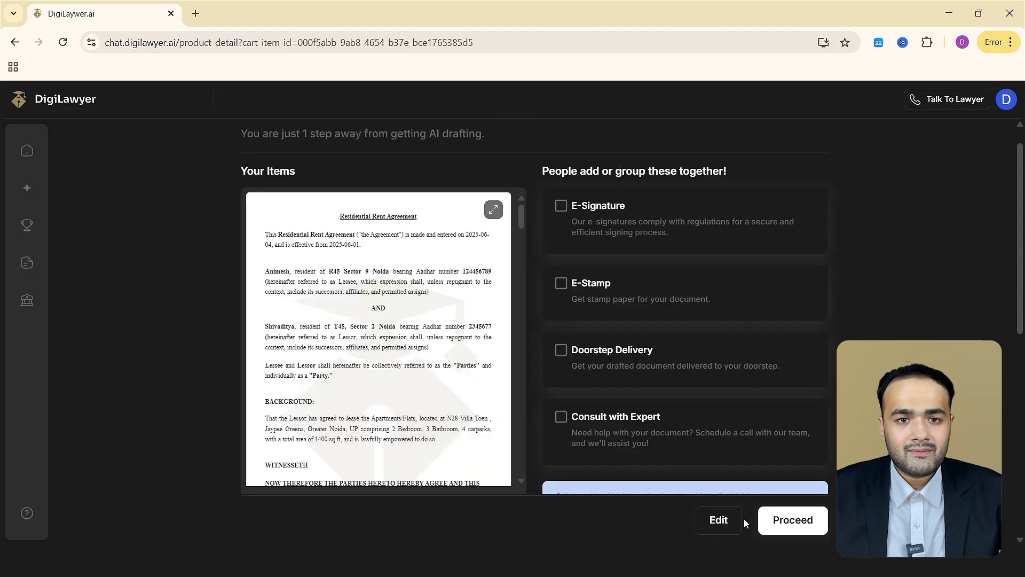
Review the drafted agreement, add the E-Signature option and fill in the lessor's e-mail address from the suggestion.
{"action": "scroll", "coordinate": [470, 251], "scroll_direction": "down", "scroll_amount": 15}
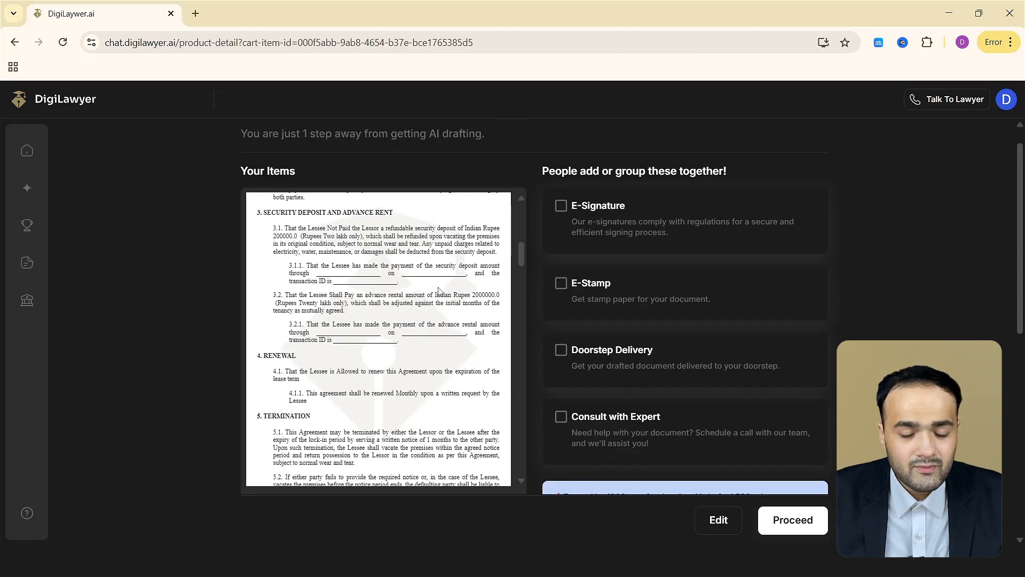
{"action": "scroll", "coordinate": [439, 291], "scroll_direction": "down", "scroll_amount": 5}
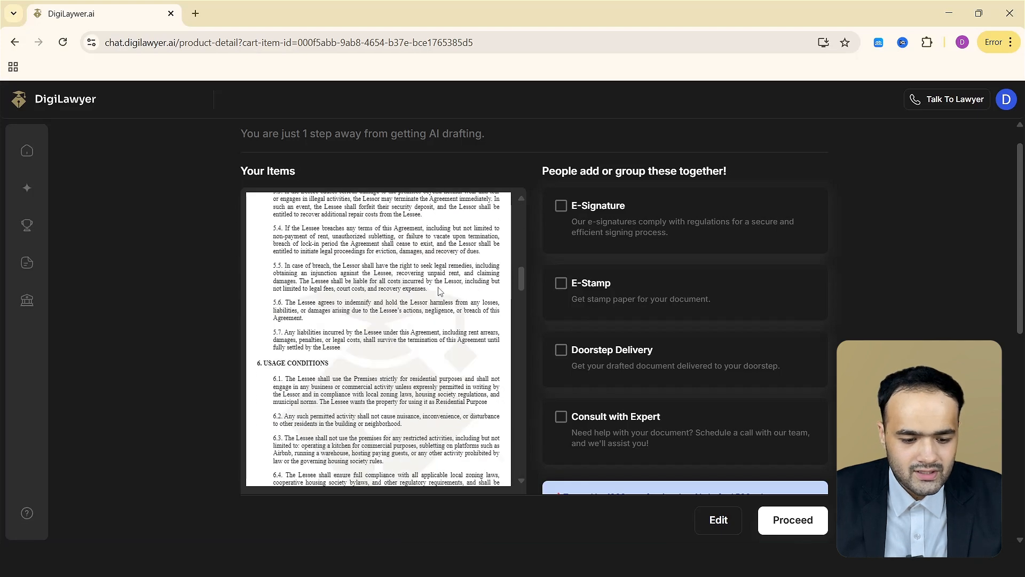
{"action": "scroll", "coordinate": [439, 291], "scroll_direction": "down", "scroll_amount": 5}
{"action": "scroll", "coordinate": [567, 241], "scroll_direction": "up", "scroll_amount": 1}
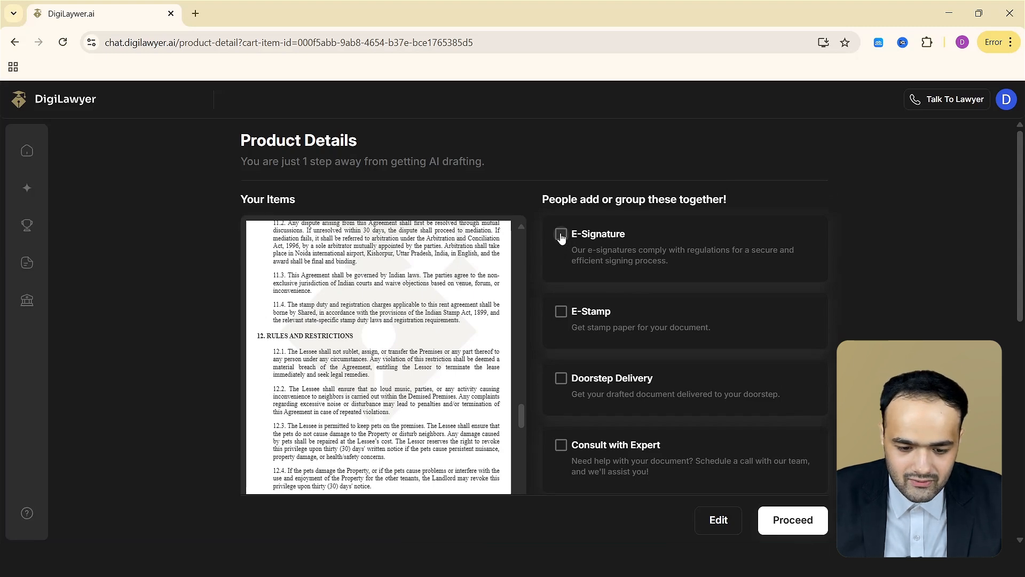
{"action": "left_click", "coordinate": [560, 235]}
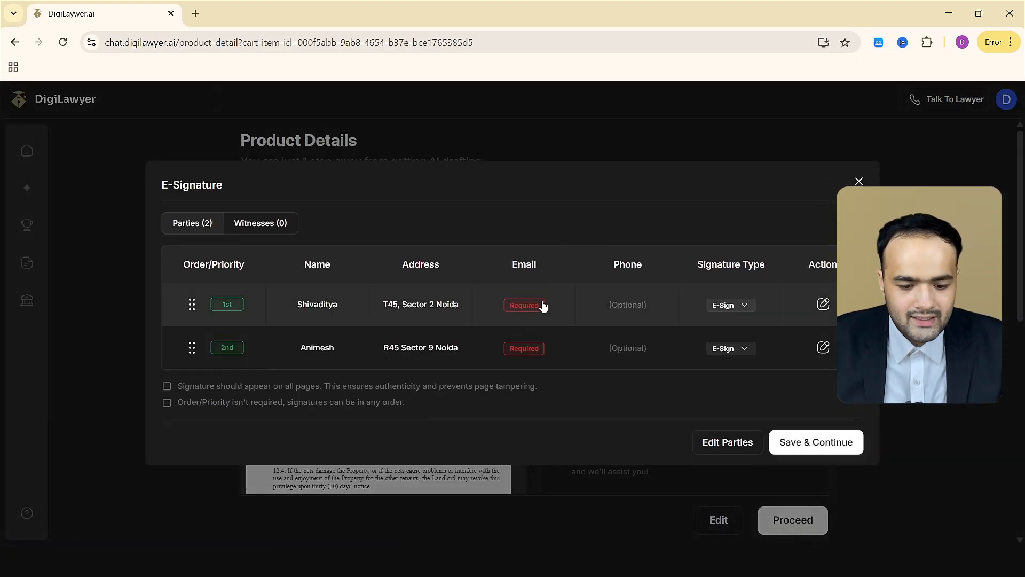
{"action": "left_click", "coordinate": [543, 306]}
{"action": "type", "text": "di"}
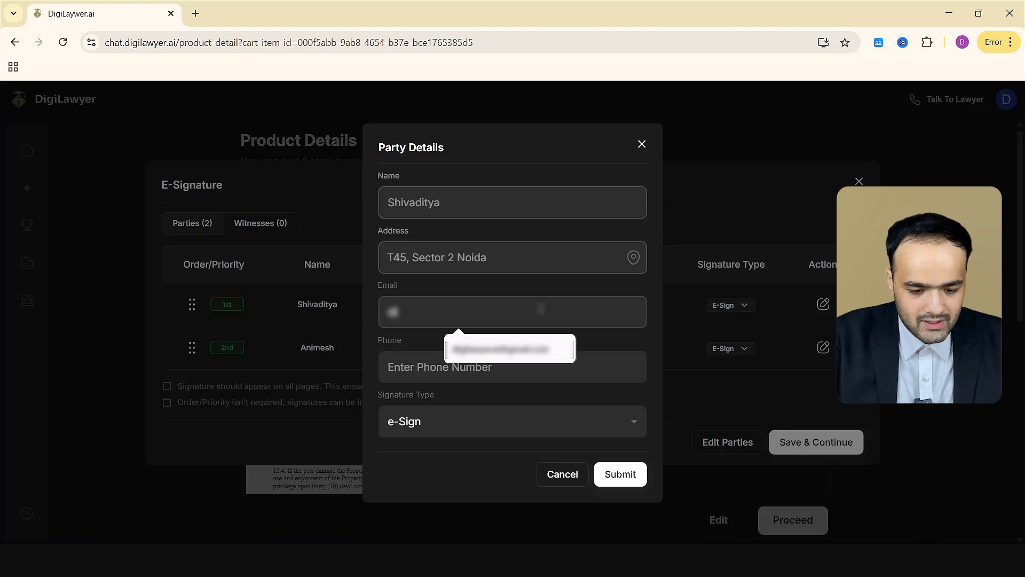
{"action": "left_click", "coordinate": [531, 347]}
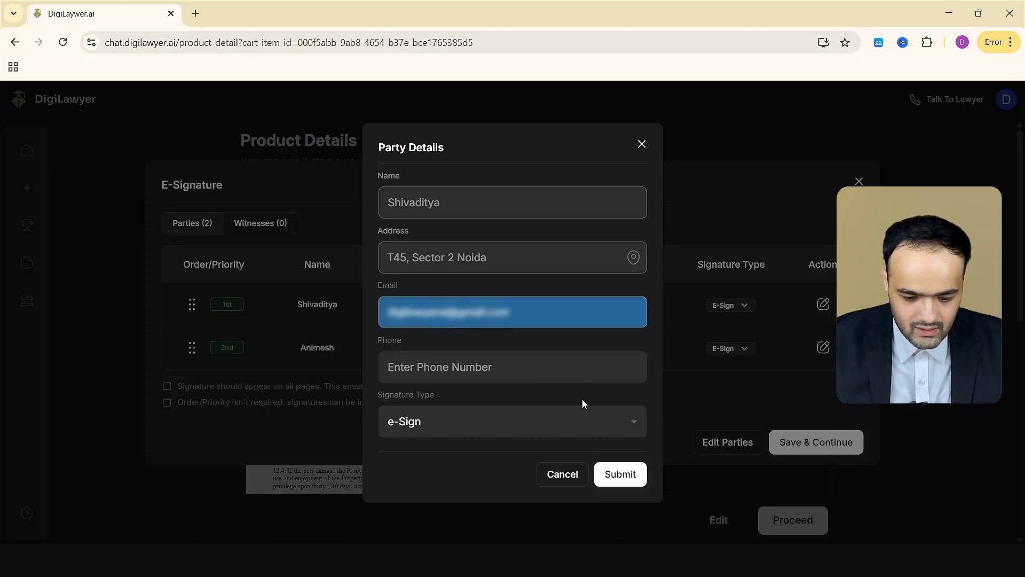
{"action": "left_click", "coordinate": [621, 475]}
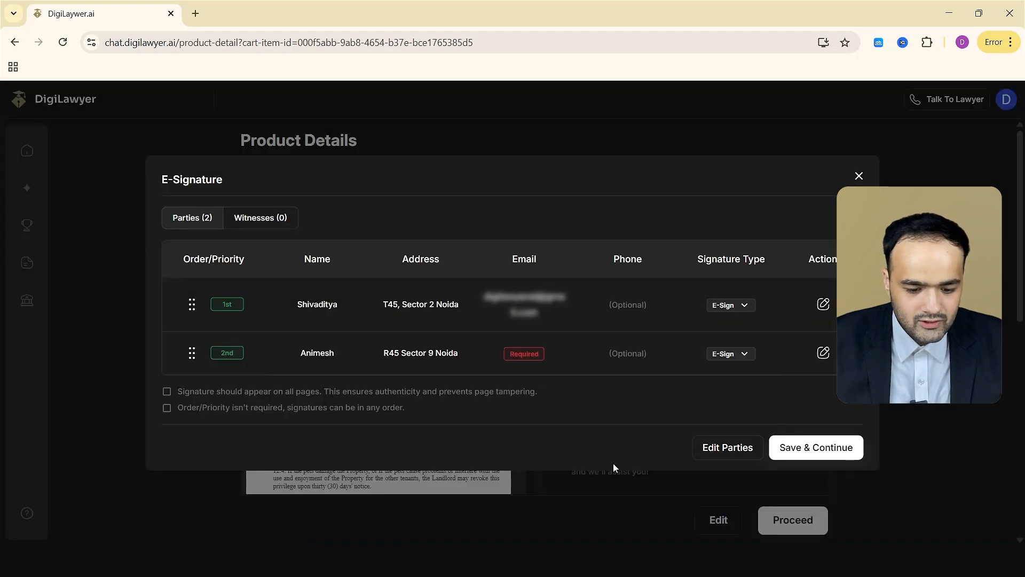
Enter the lessee's e-mail address for e-signing and save the signing parties.
{"action": "left_click", "coordinate": [517, 354]}
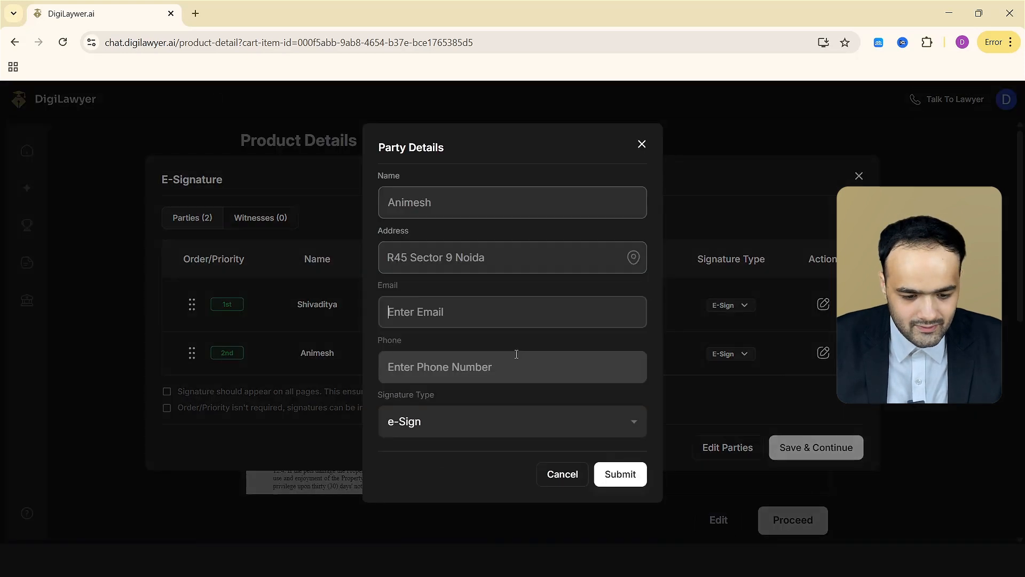
{"action": "left_click", "coordinate": [512, 312]}
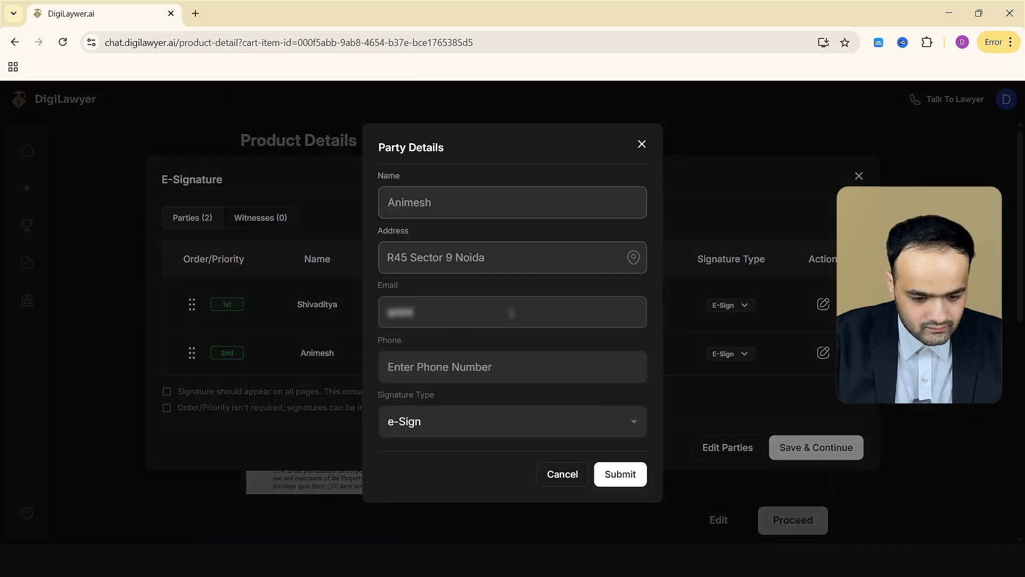
{"action": "left_click", "coordinate": [620, 473]}
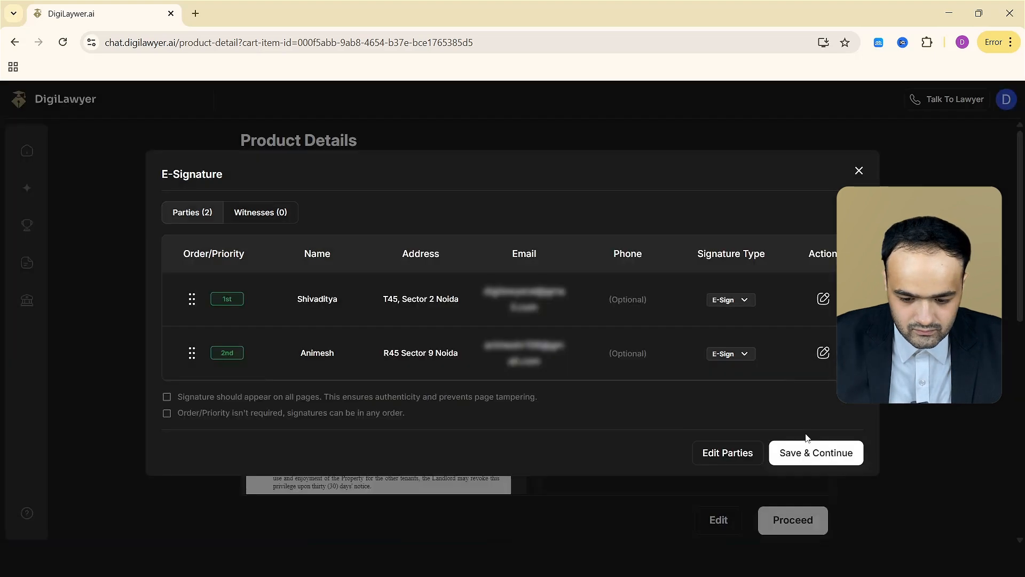
{"action": "left_click", "coordinate": [809, 448]}
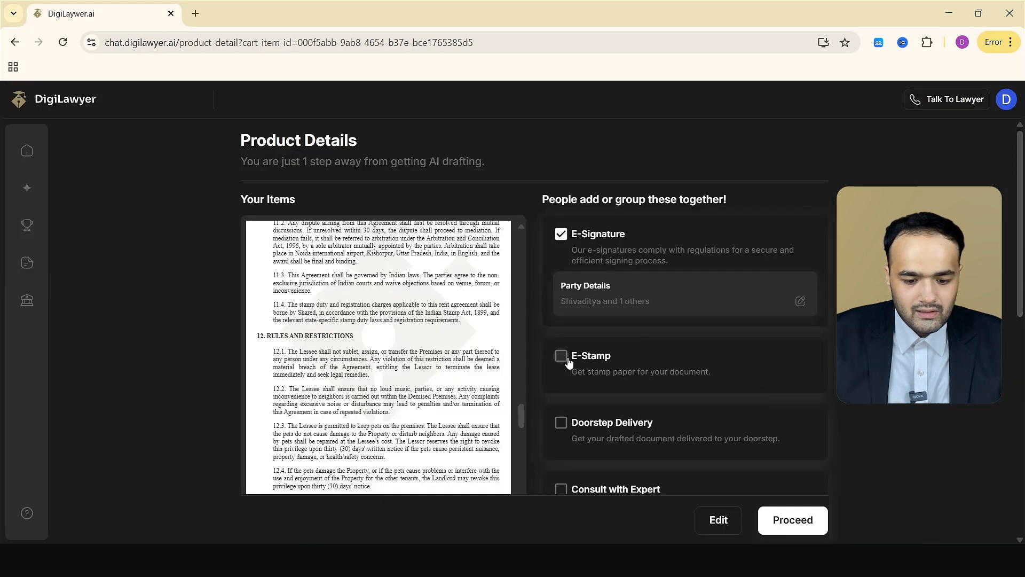
Add the E-Stamp option with the purpose Rent and save the stamp paper details.
{"action": "left_click", "coordinate": [559, 355]}
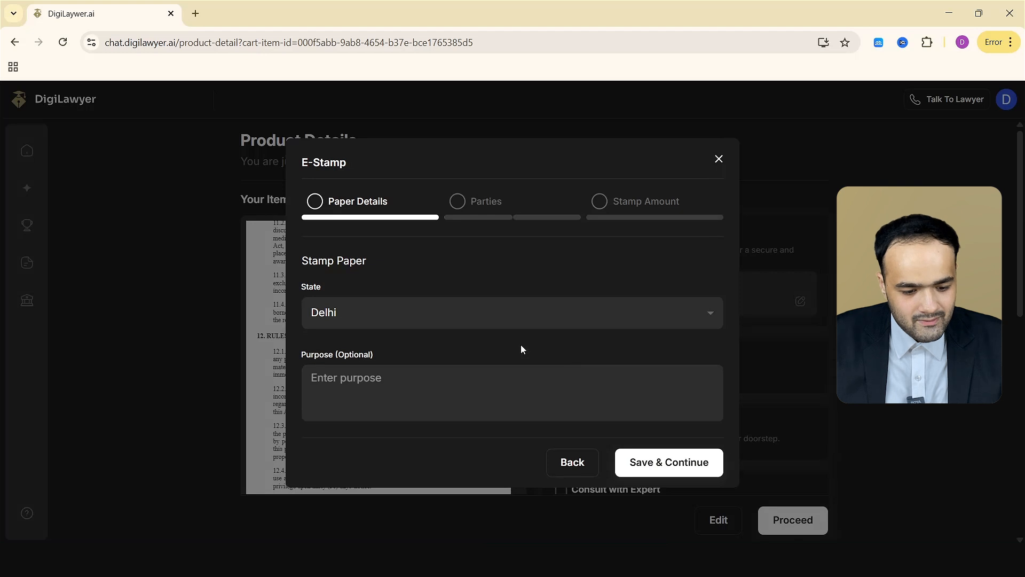
{"action": "left_click", "coordinate": [461, 319]}
{"action": "left_click", "coordinate": [477, 373]}
{"action": "left_click", "coordinate": [474, 373]}
{"action": "type", "text": "Rent Agreement"}
{"action": "left_click", "coordinate": [662, 462]}
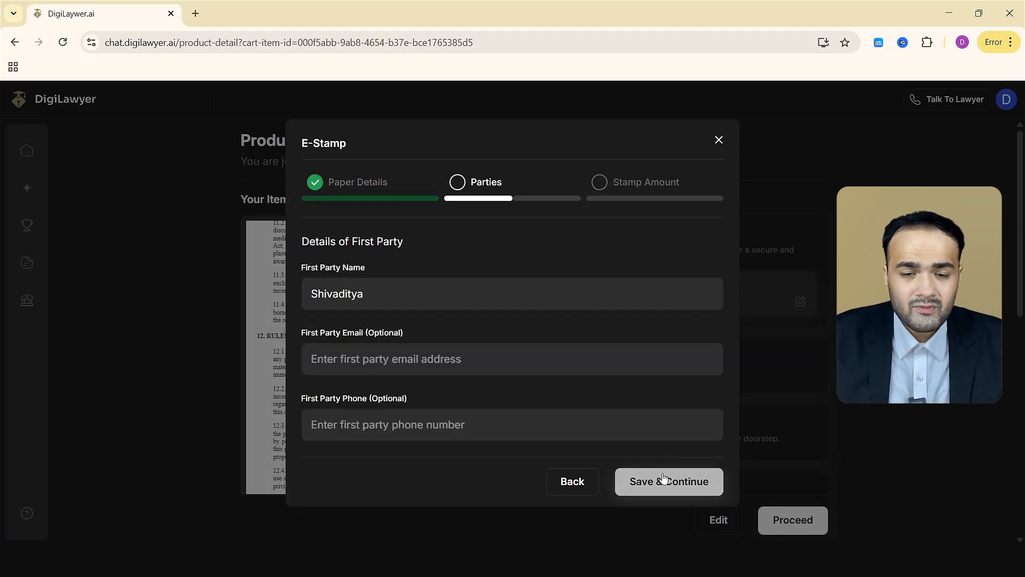
Save the stamp parties, choose the First Party to pay stamp duty and fill in their PAN number.
{"action": "left_click", "coordinate": [663, 481]}
{"action": "left_click", "coordinate": [664, 481]}
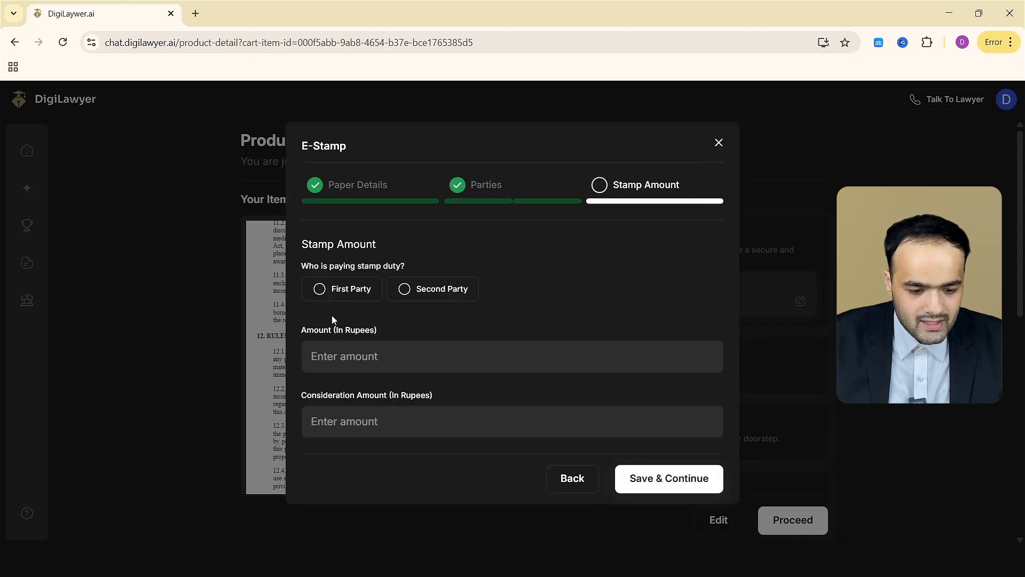
{"action": "left_click", "coordinate": [342, 273]}
{"action": "left_click", "coordinate": [384, 344]}
{"action": "type", "text": "a"}
Set the stamp duty amount to 10 rupees and the consideration amount to 1, then save the stamp amount.
{"action": "scroll", "coordinate": [395, 357], "scroll_direction": "down", "scroll_amount": 1}
{"action": "left_click", "coordinate": [446, 374]}
{"action": "type", "text": "1"}
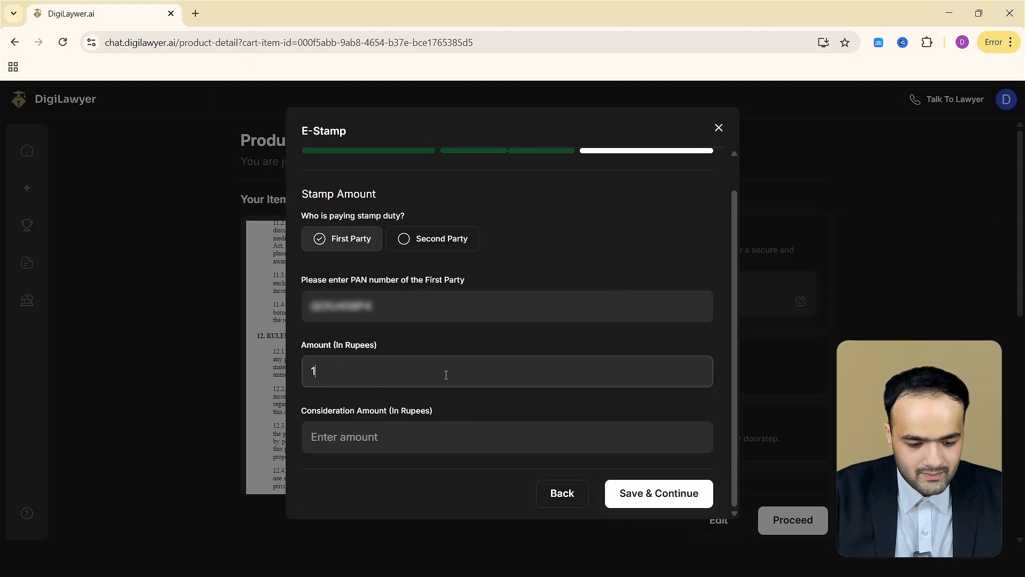
{"action": "type", "text": "0"}
{"action": "left_click", "coordinate": [481, 441]}
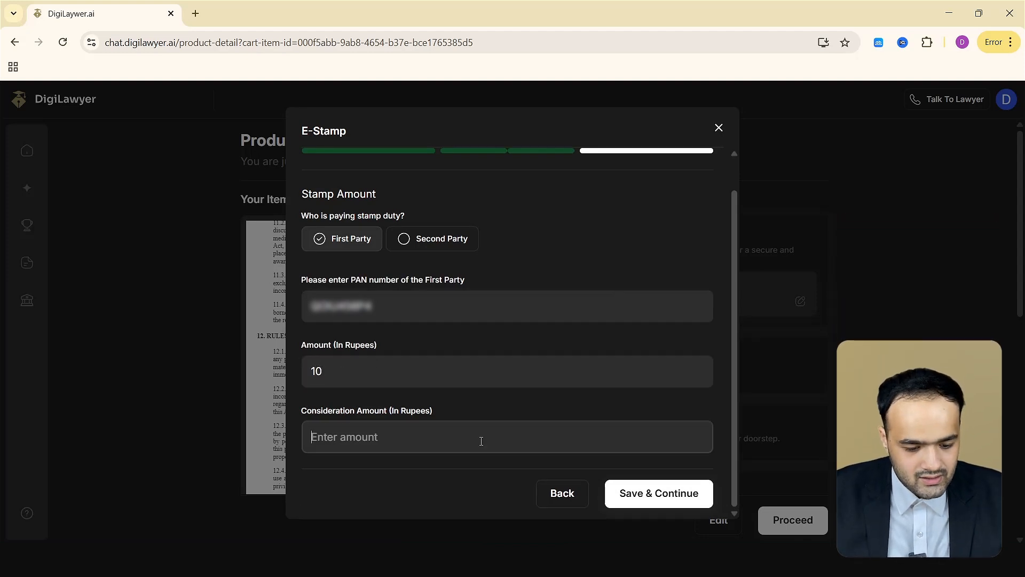
{"action": "left_click", "coordinate": [638, 496]}
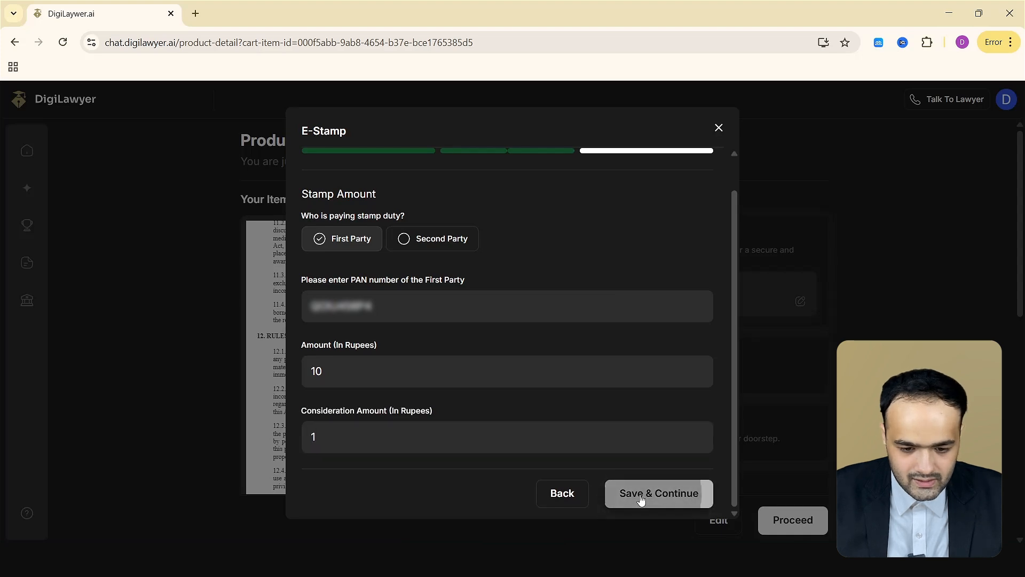
Proceed to the order summary, add Doorstep Delivery and save the prefilled delivery address.
{"action": "scroll", "coordinate": [740, 335], "scroll_direction": "down", "scroll_amount": 3}
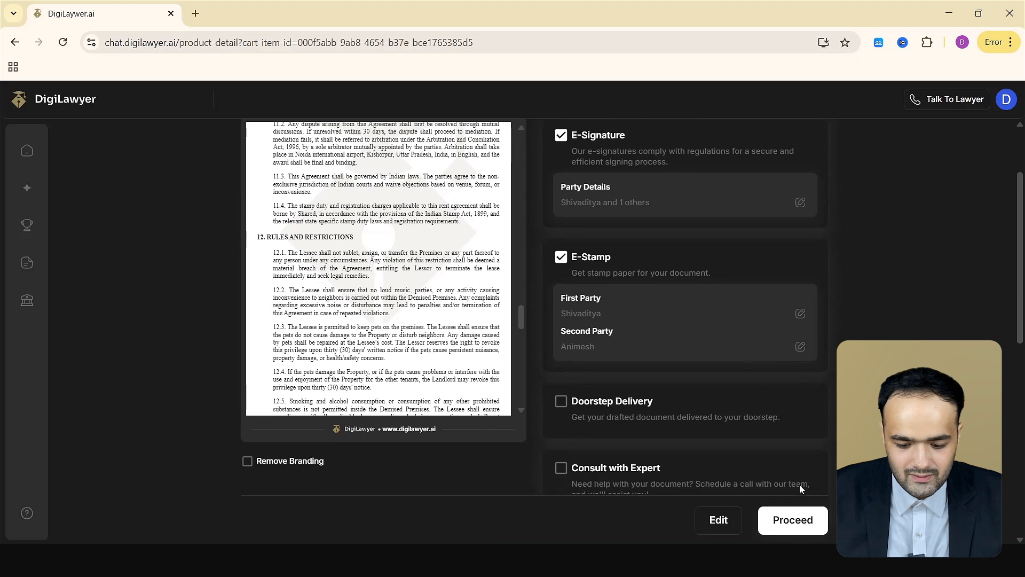
{"action": "left_click", "coordinate": [796, 522]}
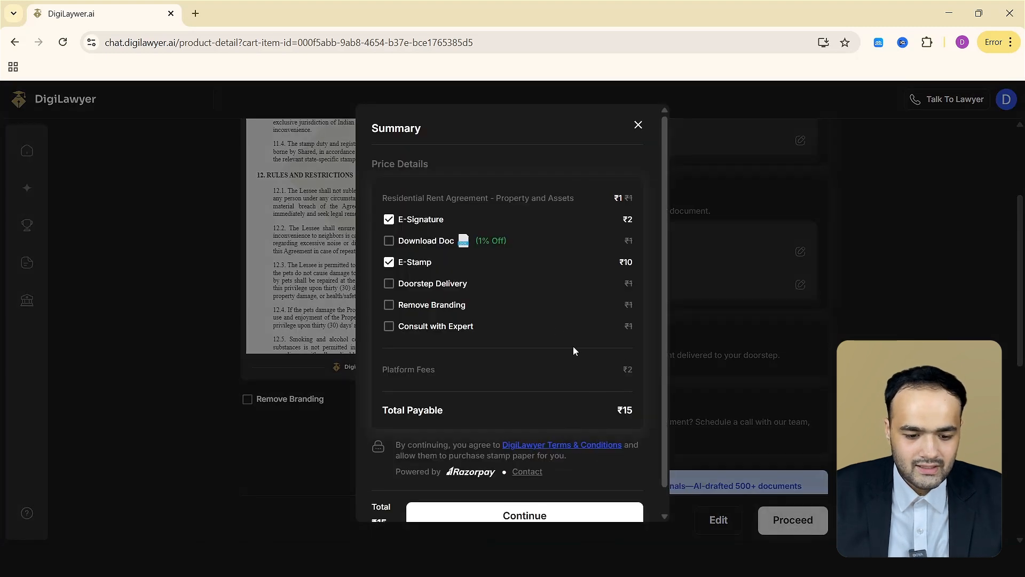
{"action": "scroll", "coordinate": [397, 245], "scroll_direction": "down", "scroll_amount": 1}
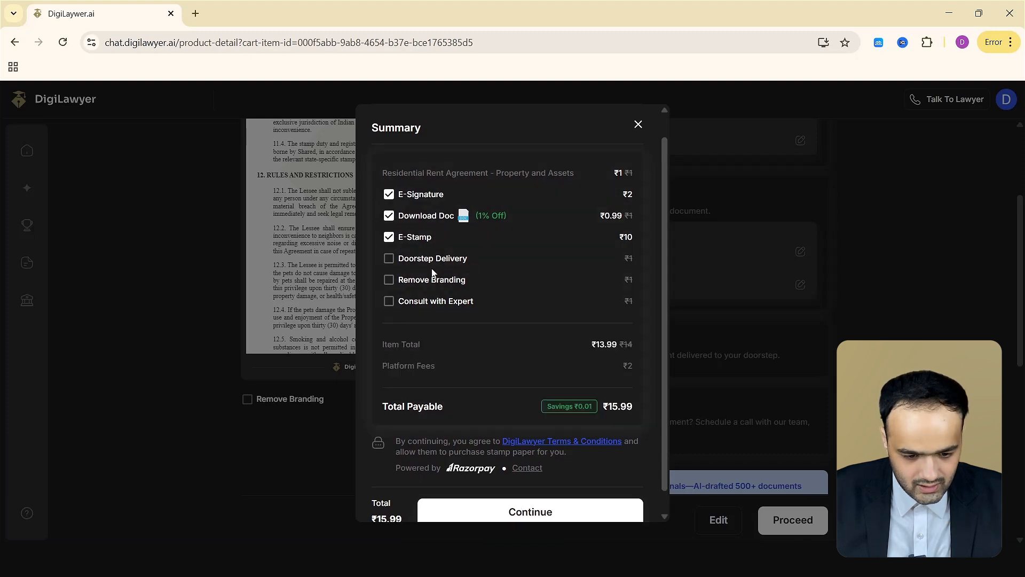
{"action": "left_click", "coordinate": [388, 259]}
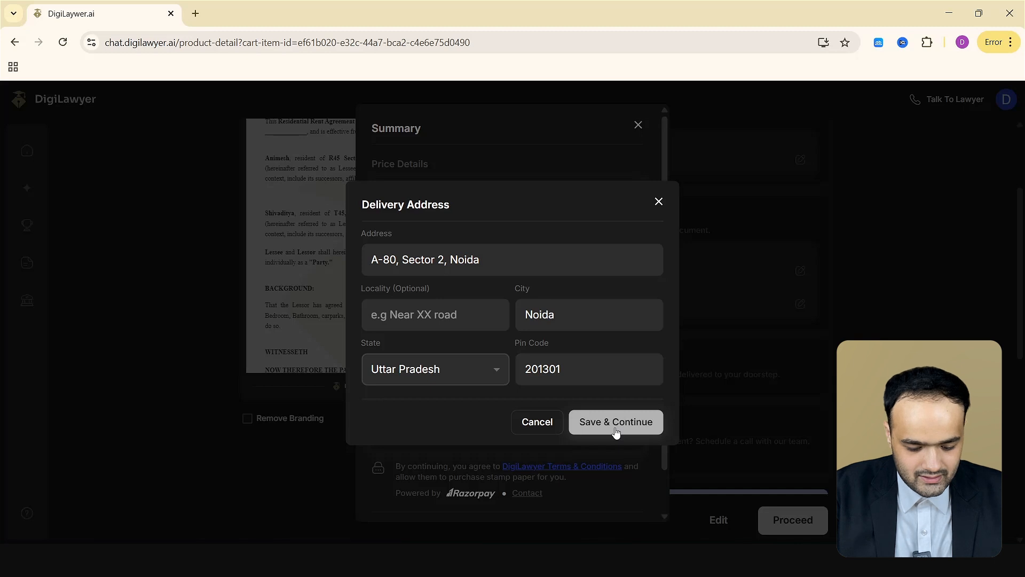
{"action": "left_click", "coordinate": [614, 430]}
Continue to payment and complete the order, then review the order page.
{"action": "left_click", "coordinate": [496, 492]}
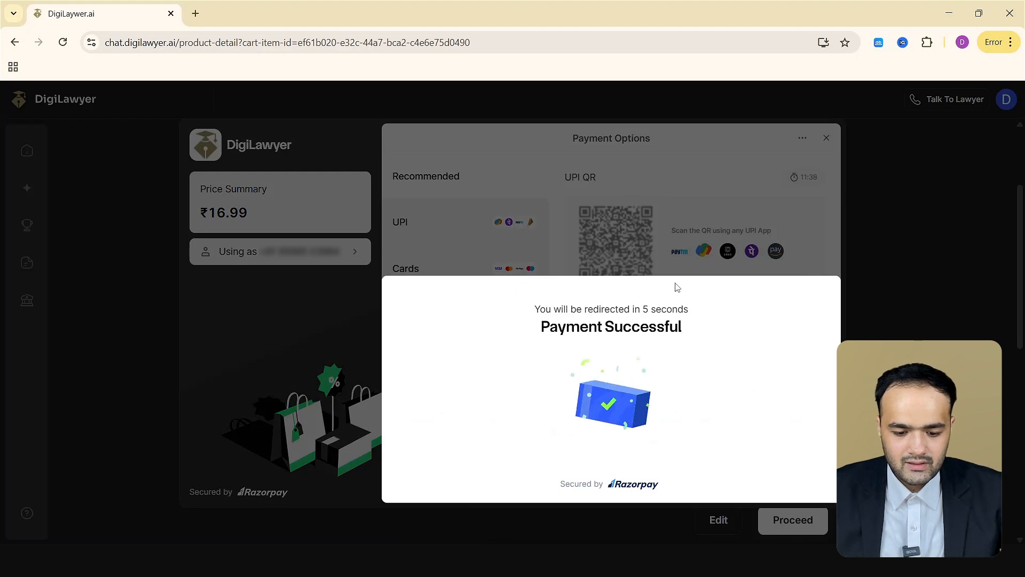
{"action": "scroll", "coordinate": [705, 348], "scroll_direction": "up", "scroll_amount": 2}
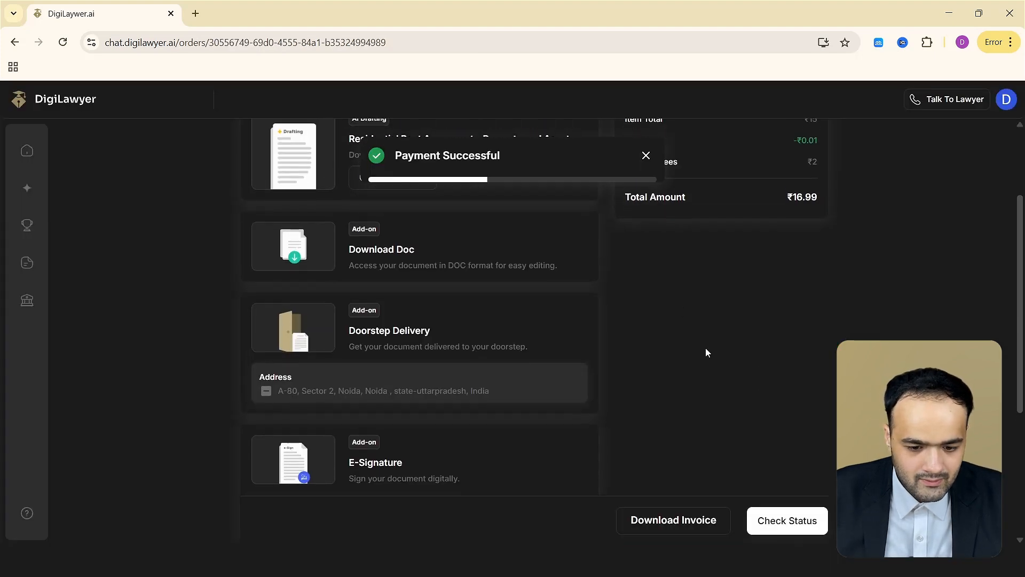
{"action": "scroll", "coordinate": [504, 293], "scroll_direction": "down", "scroll_amount": 1}
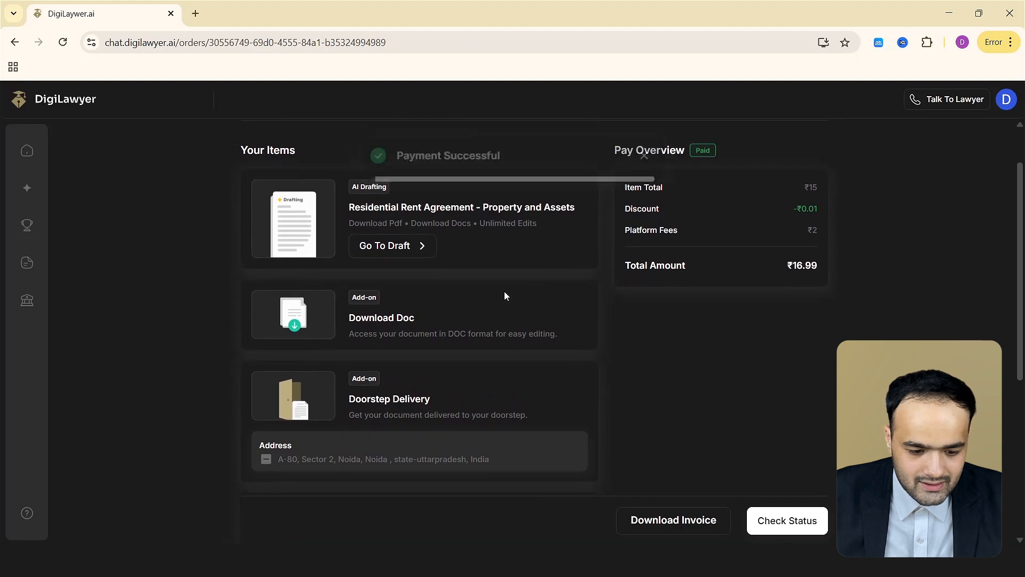
Open the draft and download it as both PDF and DOC files.
{"action": "left_click", "coordinate": [388, 216]}
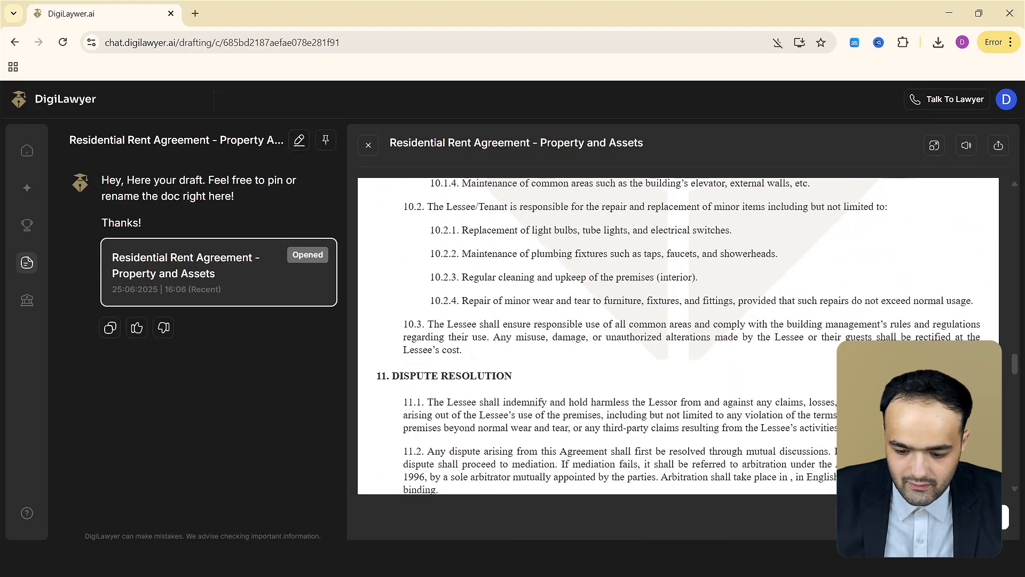
{"action": "scroll", "coordinate": [678, 336], "scroll_direction": "down", "scroll_amount": 3}
{"action": "left_click", "coordinate": [961, 517]}
{"action": "left_click", "coordinate": [389, 249]}
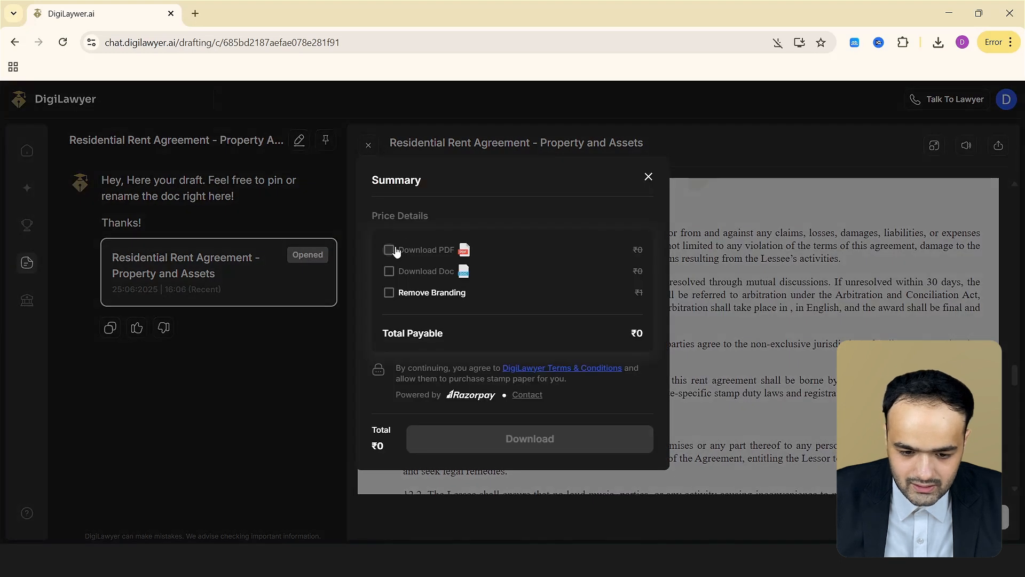
{"action": "left_click", "coordinate": [389, 270]}
{"action": "left_click", "coordinate": [466, 442]}
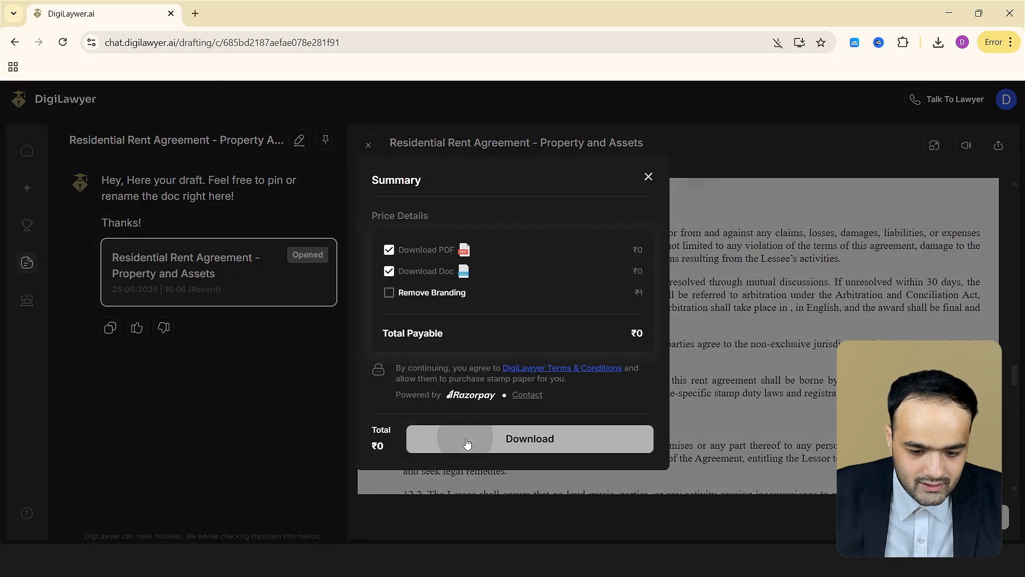
Open the downloaded PDF and scroll through the agreement pages.
{"action": "left_click", "coordinate": [938, 47]}
{"action": "left_click", "coordinate": [806, 102]}
{"action": "scroll", "coordinate": [539, 307], "scroll_direction": "down", "scroll_amount": 20}
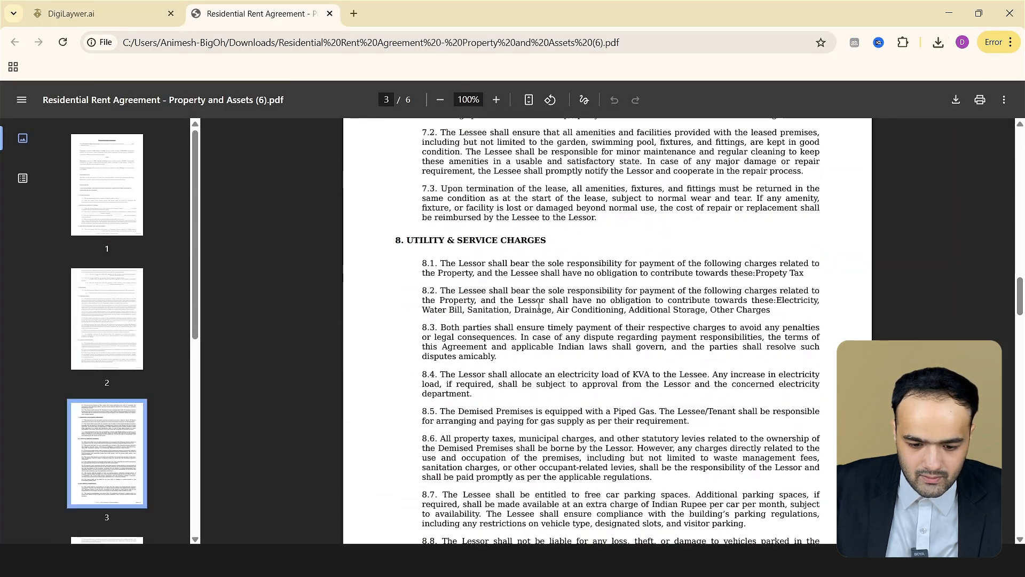
{"action": "scroll", "coordinate": [539, 307], "scroll_direction": "down", "scroll_amount": 8}
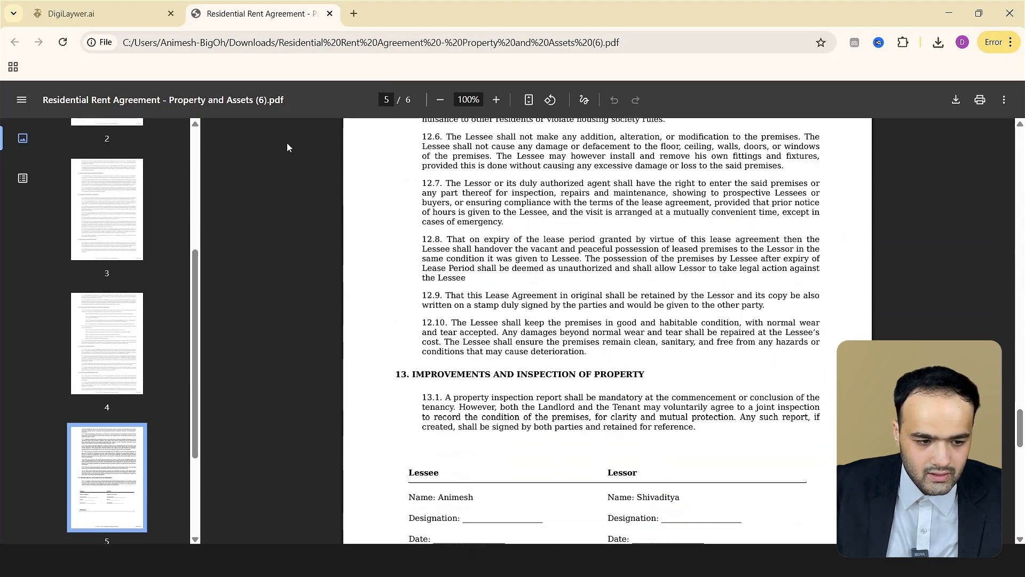
Close the PDF tab, return home and check and refresh the agreement's signing and e-stamp status.
{"action": "left_click", "coordinate": [115, 11]}
{"action": "left_click", "coordinate": [329, 13]}
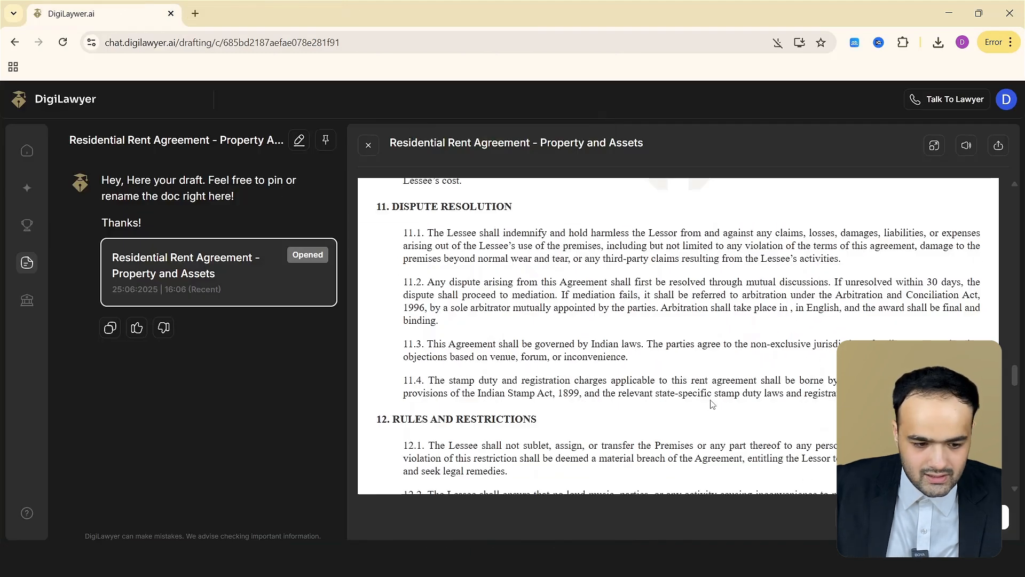
{"action": "left_click", "coordinate": [27, 150]}
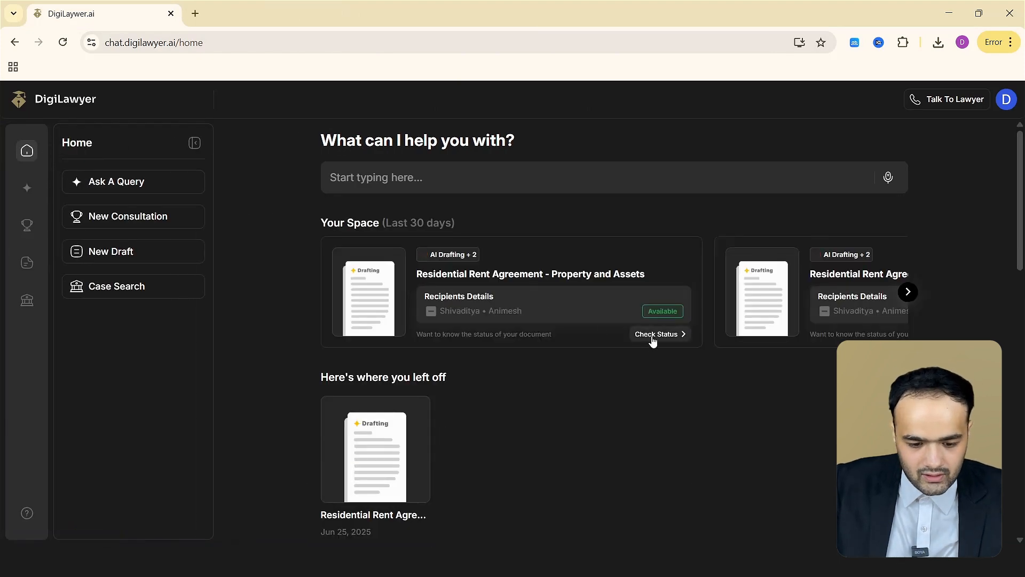
{"action": "left_click", "coordinate": [651, 336]}
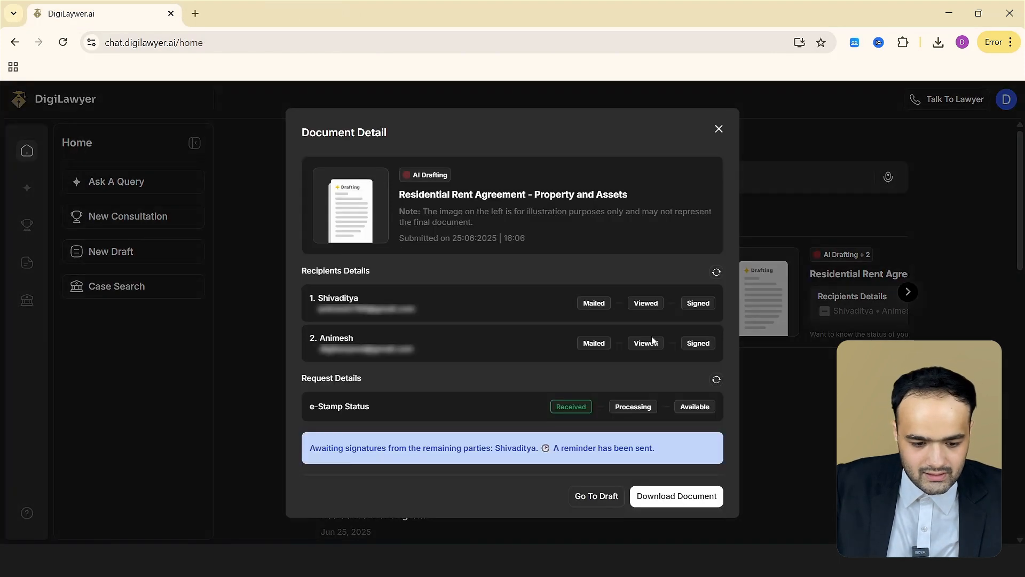
{"action": "left_click", "coordinate": [717, 379]}
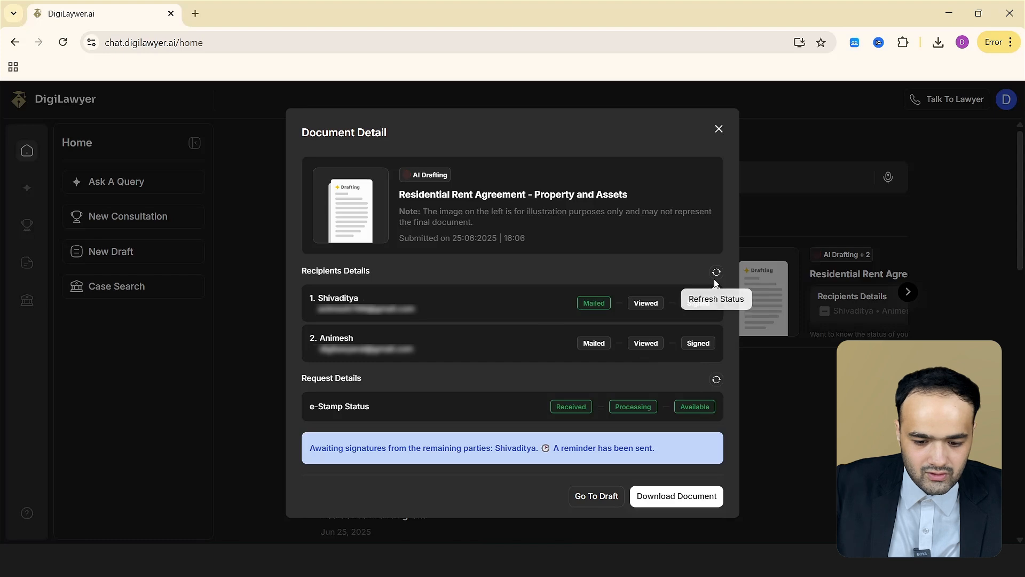
{"action": "left_click", "coordinate": [718, 129]}
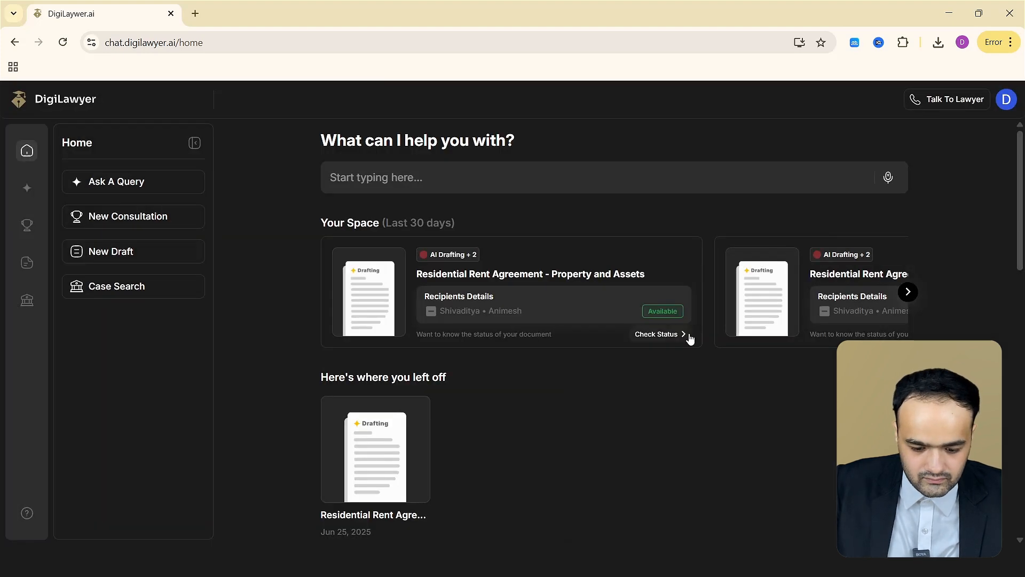
Switch to Gmail, open the DigiLawyer signing request and proceed to the document for signing.
{"action": "key", "text": "alt+Tab"}
{"action": "left_click", "coordinate": [636, 183]}
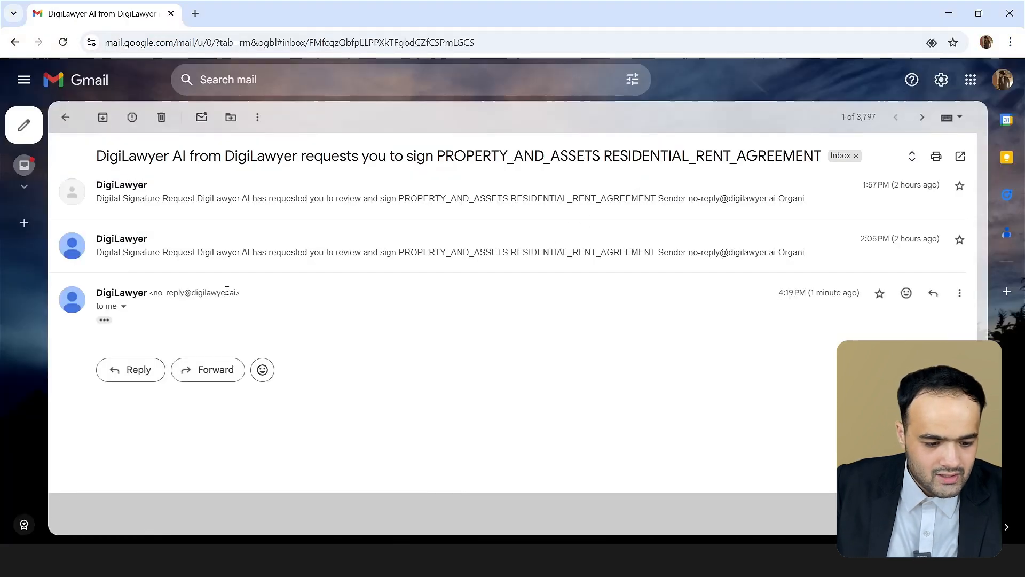
{"action": "scroll", "coordinate": [443, 374], "scroll_direction": "down", "scroll_amount": 7}
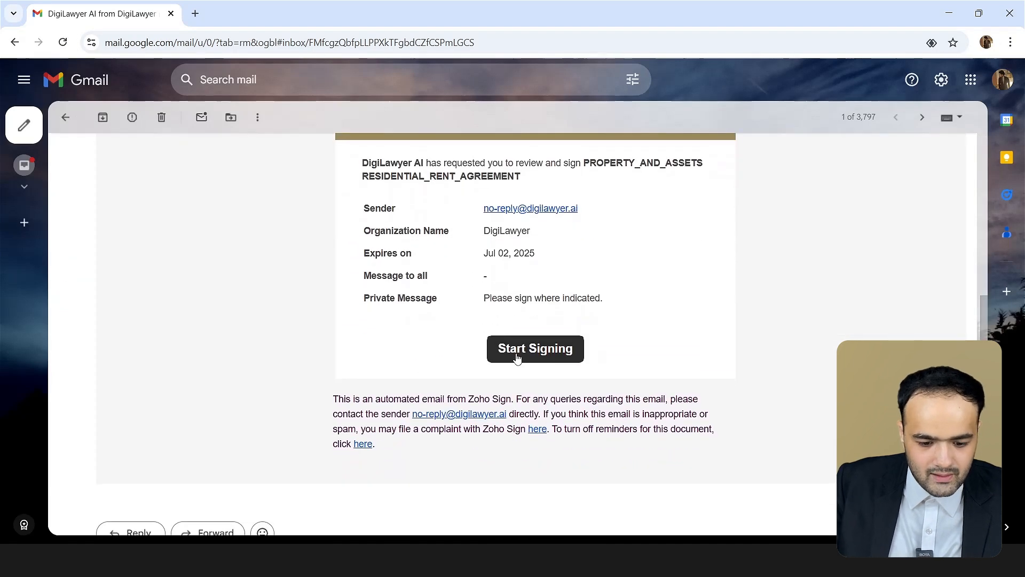
{"action": "left_click", "coordinate": [518, 357]}
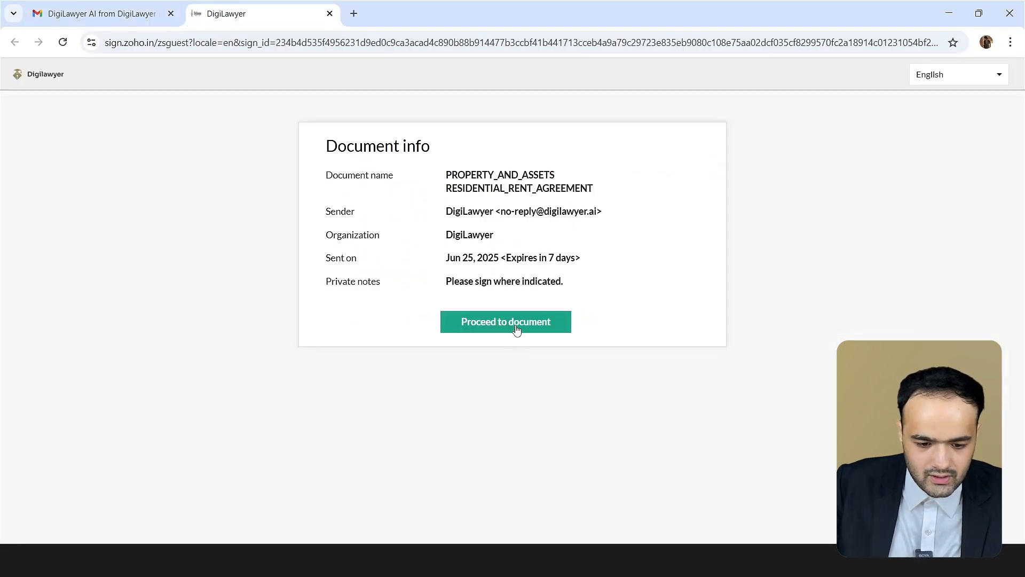
{"action": "left_click", "coordinate": [505, 321]}
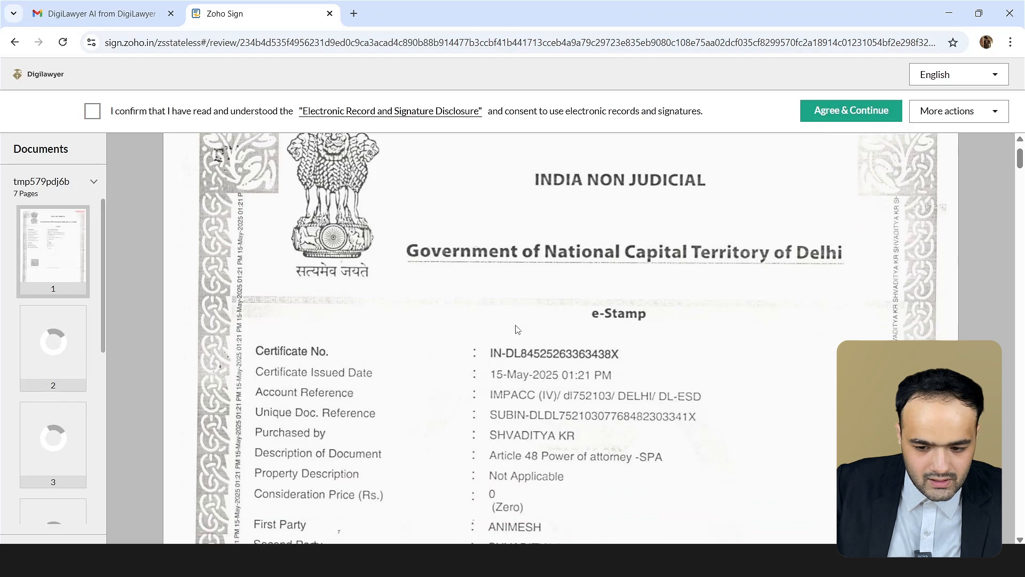
Scroll through the e-stamped rent agreement to review it before signing.
{"action": "scroll", "coordinate": [516, 328], "scroll_direction": "down", "scroll_amount": 3}
{"action": "scroll", "coordinate": [516, 328], "scroll_direction": "down", "scroll_amount": 9}
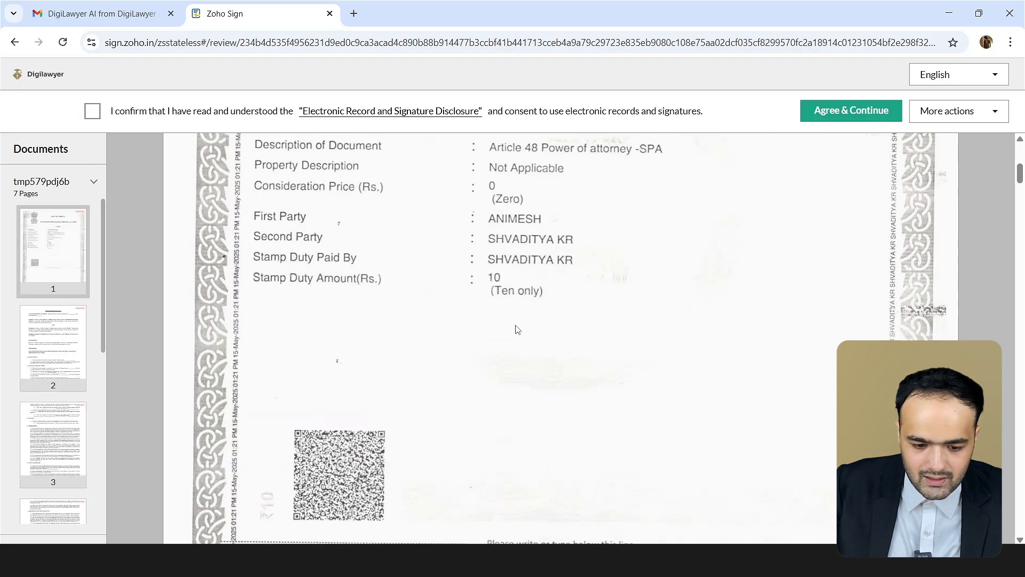
{"action": "scroll", "coordinate": [516, 328], "scroll_direction": "down", "scroll_amount": 20}
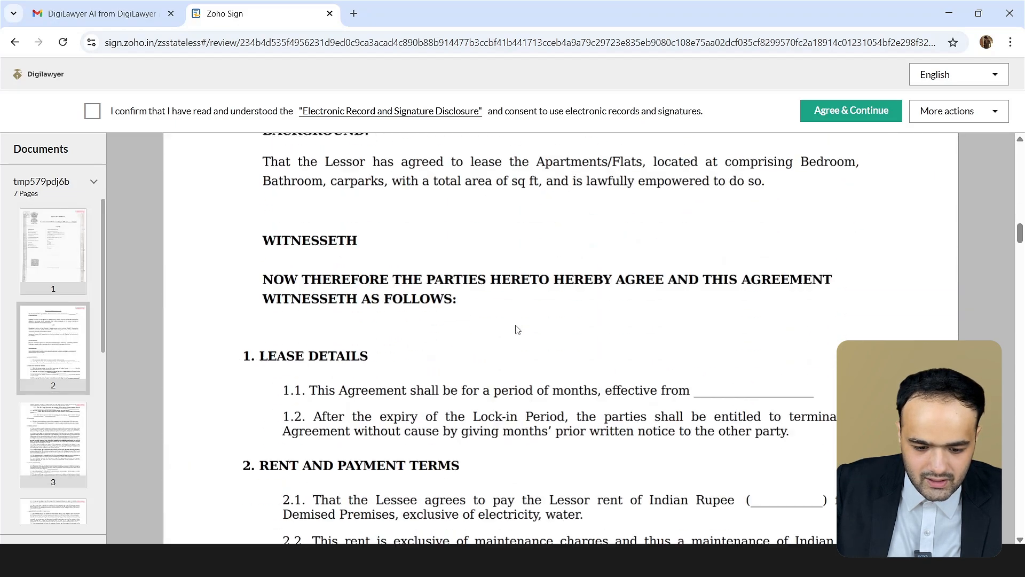
{"action": "scroll", "coordinate": [516, 328], "scroll_direction": "down", "scroll_amount": 20}
{"action": "scroll", "coordinate": [516, 328], "scroll_direction": "up", "scroll_amount": 20}
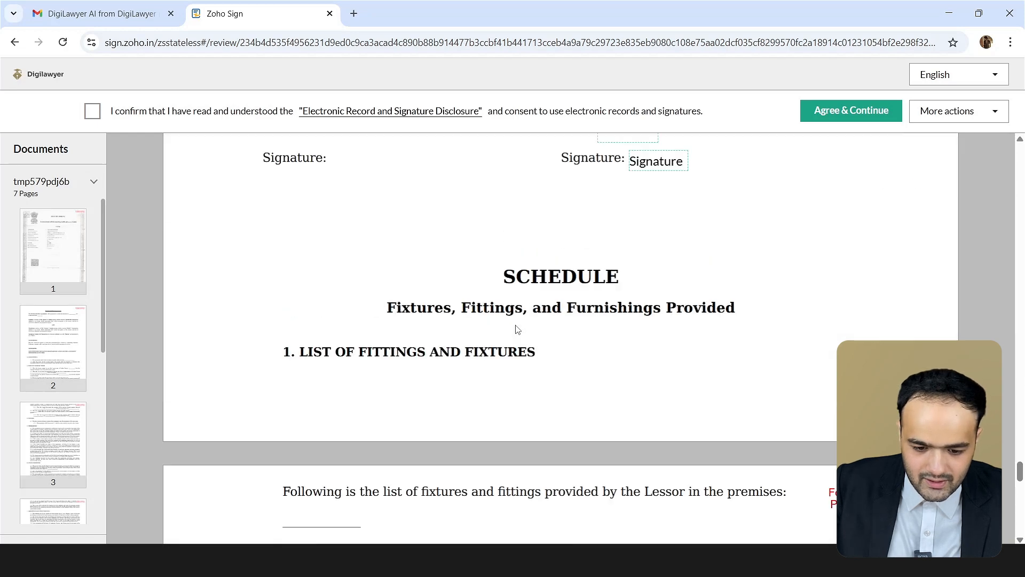
Agree to the electronic signature disclosure and set the Lessor's signing date to 25 June.
{"action": "left_click", "coordinate": [627, 399]}
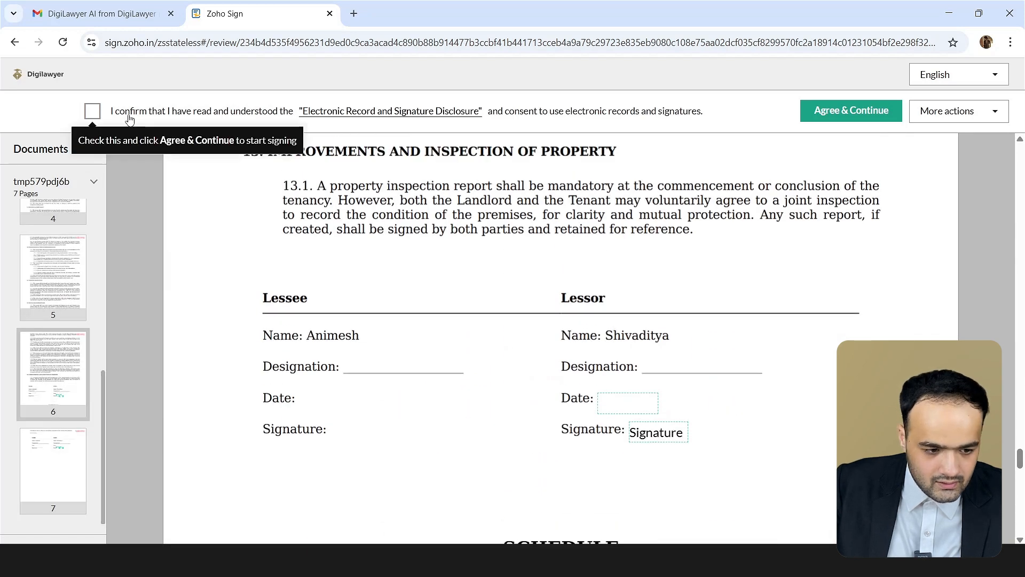
{"action": "left_click", "coordinate": [832, 110]}
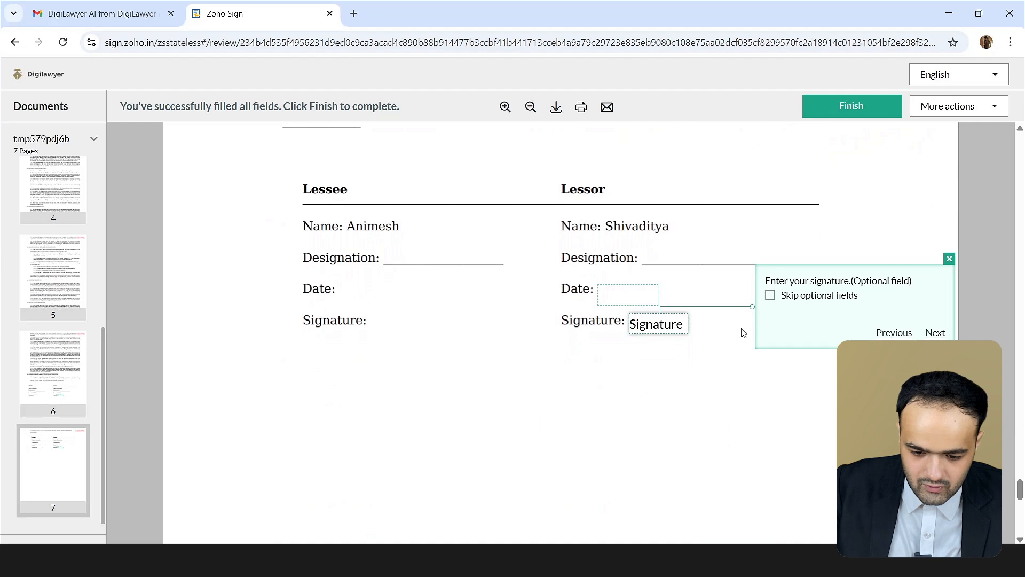
{"action": "left_click", "coordinate": [934, 332]}
{"action": "left_click", "coordinate": [634, 321]}
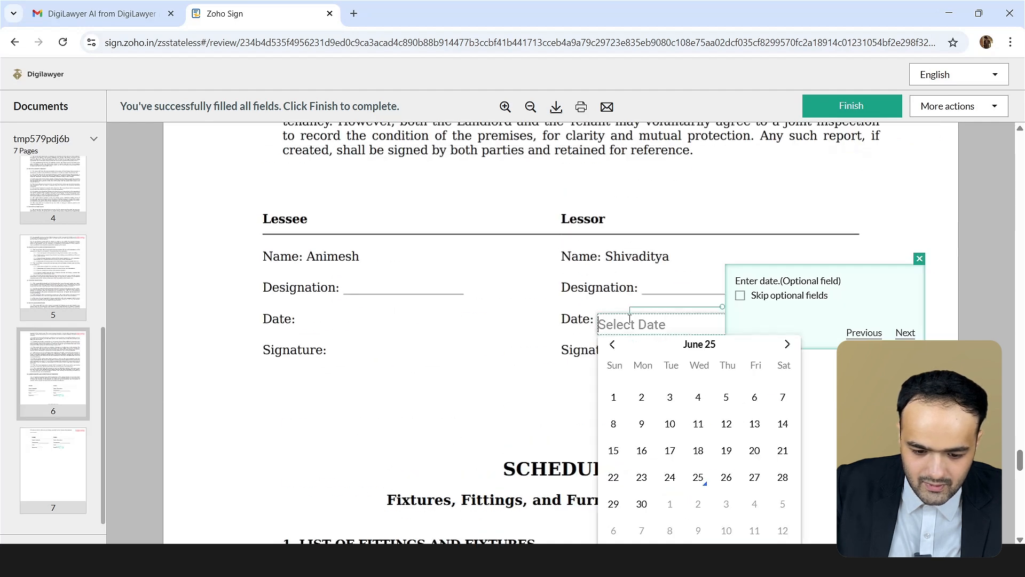
{"action": "left_click", "coordinate": [698, 477]}
Add the Lessor's typed signature using the third handwriting style.
{"action": "left_click", "coordinate": [657, 323]}
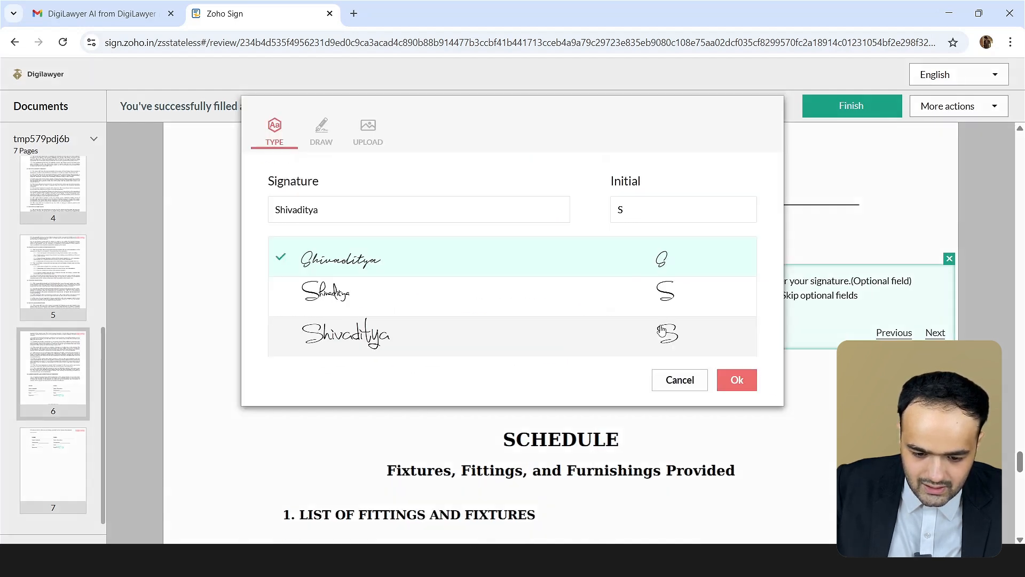
{"action": "left_click", "coordinate": [387, 208]}
{"action": "left_click", "coordinate": [330, 147]}
{"action": "left_click", "coordinate": [361, 145]}
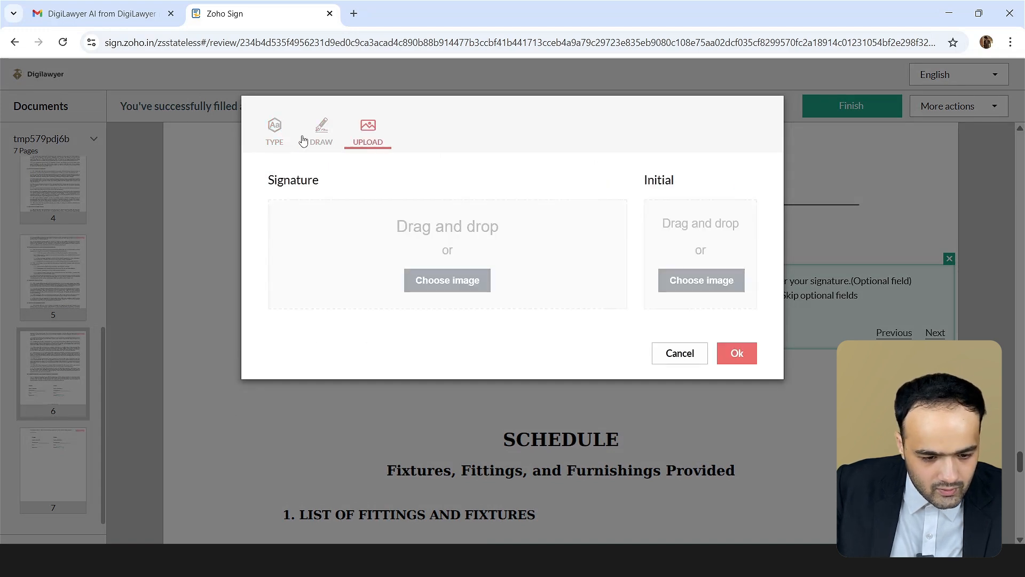
{"action": "left_click", "coordinate": [275, 140]}
{"action": "left_click", "coordinate": [367, 340]}
{"action": "left_click", "coordinate": [735, 389]}
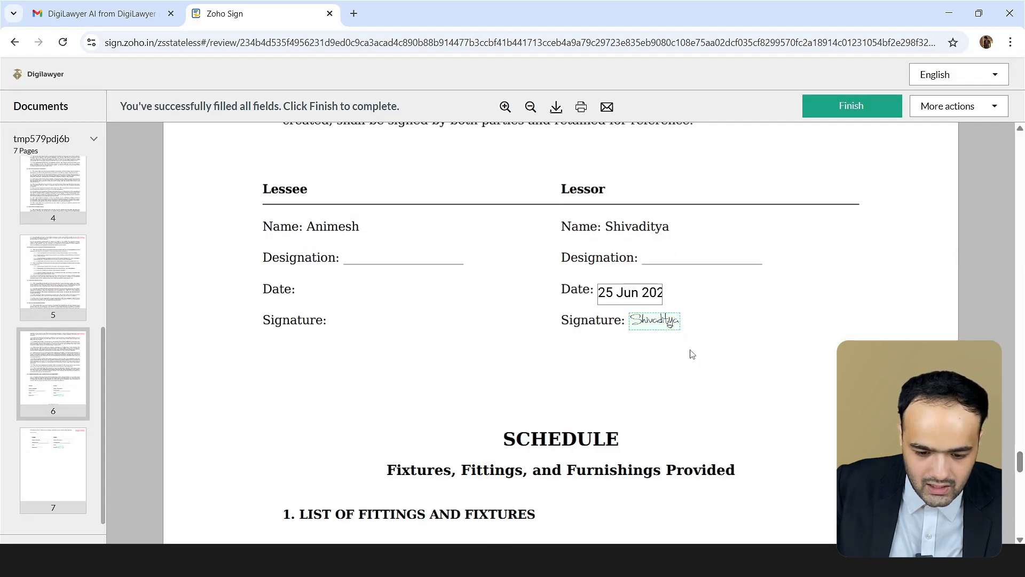
Set the remaining Lessor date field to 25 June and finish signing.
{"action": "left_click", "coordinate": [631, 331]}
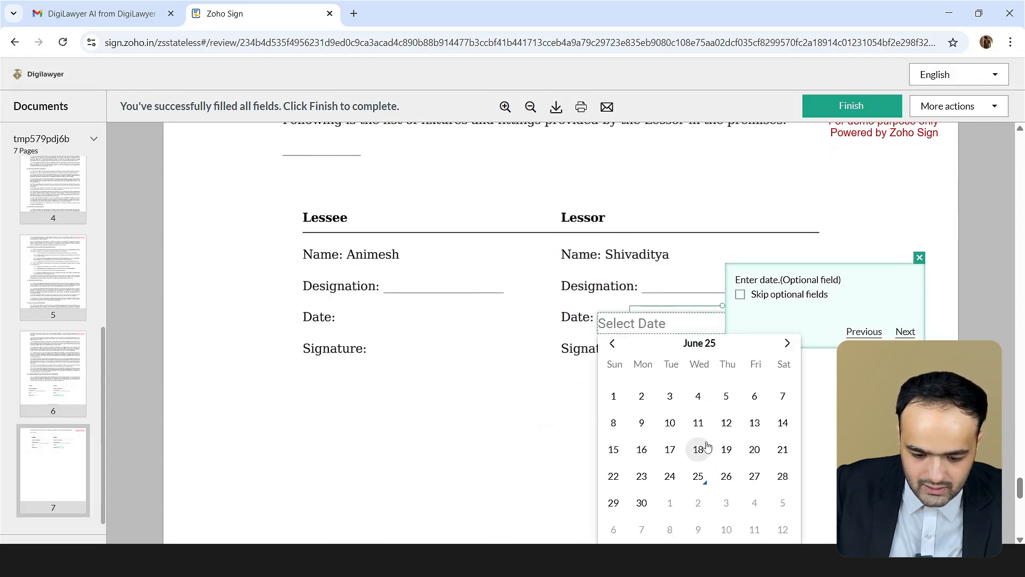
{"action": "left_click", "coordinate": [699, 477]}
{"action": "left_click", "coordinate": [881, 106]}
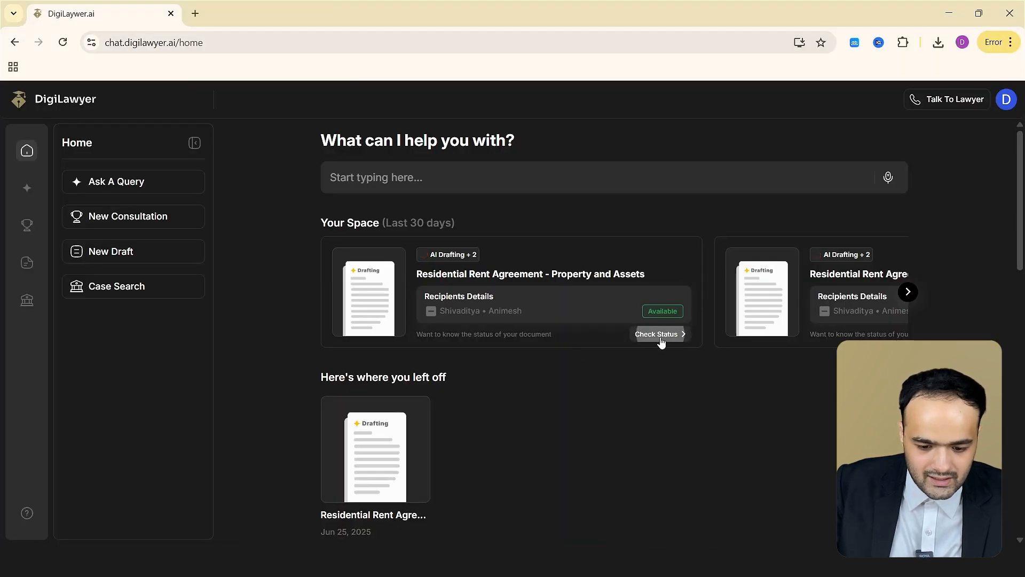
Check the rent agreement's recipient signing and e-stamp status in its document details, then close the details.
{"action": "left_click", "coordinate": [660, 337]}
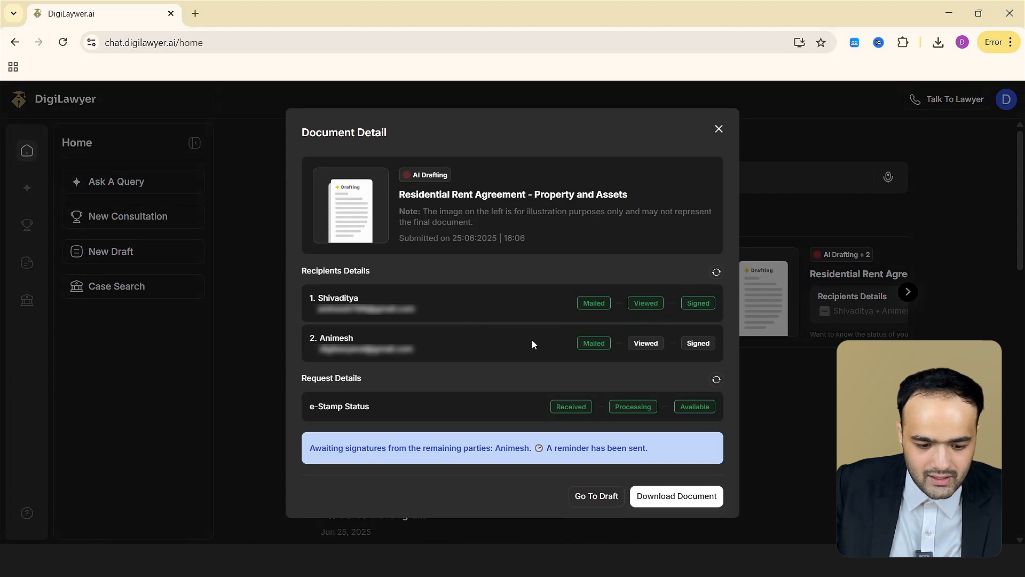
{"action": "left_click", "coordinate": [720, 130]}
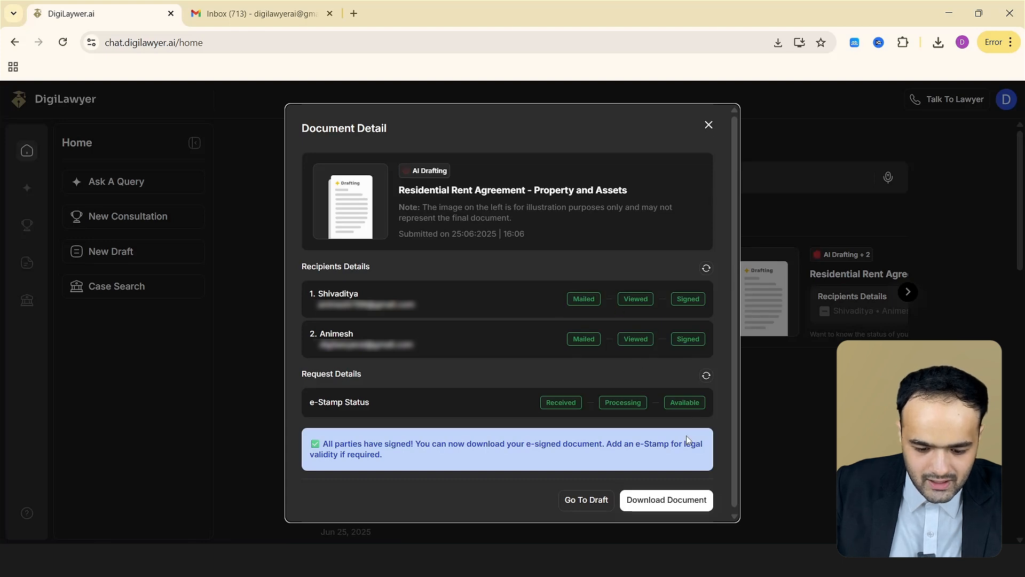
{"action": "left_click", "coordinate": [709, 126]}
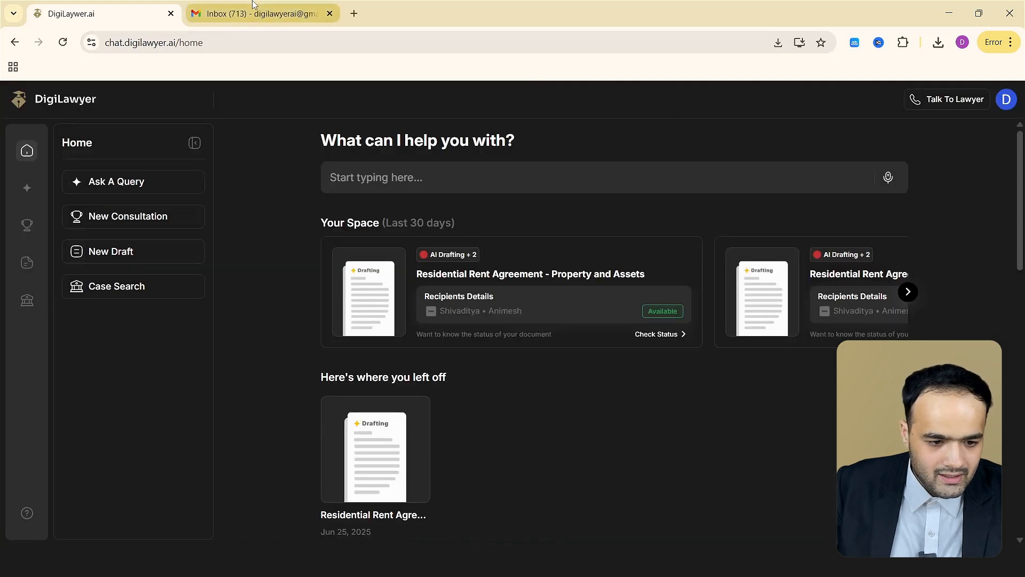
Switch to Gmail and open the DigiLawyer email announcing the rent agreement has been completed.
{"action": "left_click", "coordinate": [254, 7]}
{"action": "left_click", "coordinate": [328, 224]}
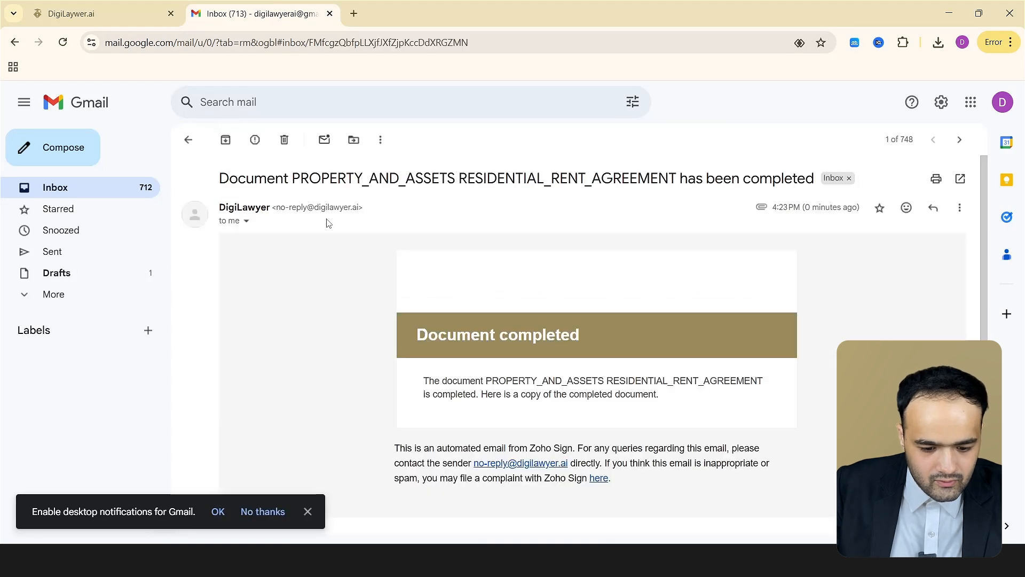
{"action": "scroll", "coordinate": [504, 368], "scroll_direction": "down", "scroll_amount": 5}
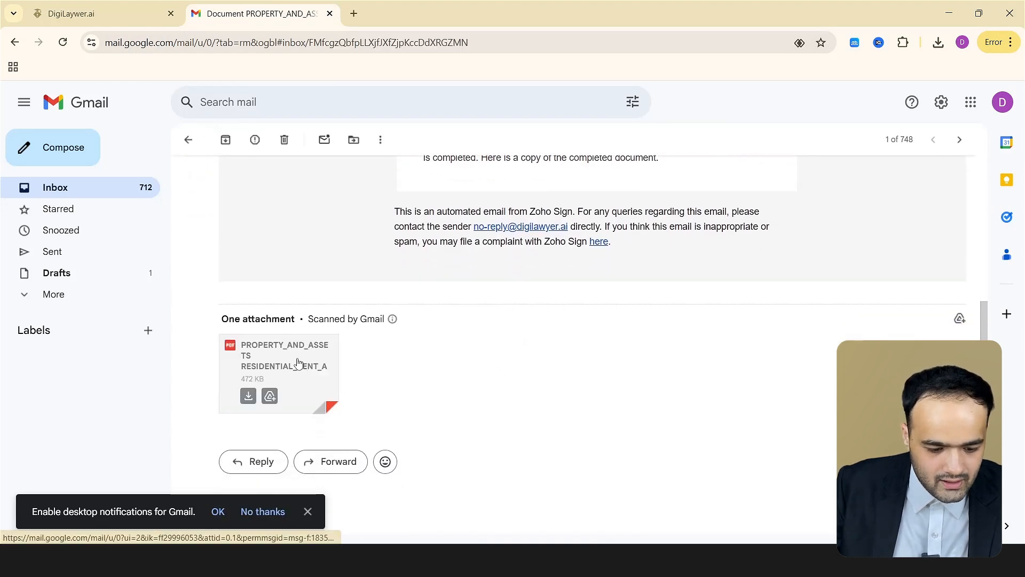
Open the attached completed rent agreement PDF and scroll through its pages to review it.
{"action": "left_click", "coordinate": [310, 356]}
{"action": "scroll", "coordinate": [555, 276], "scroll_direction": "down", "scroll_amount": 15}
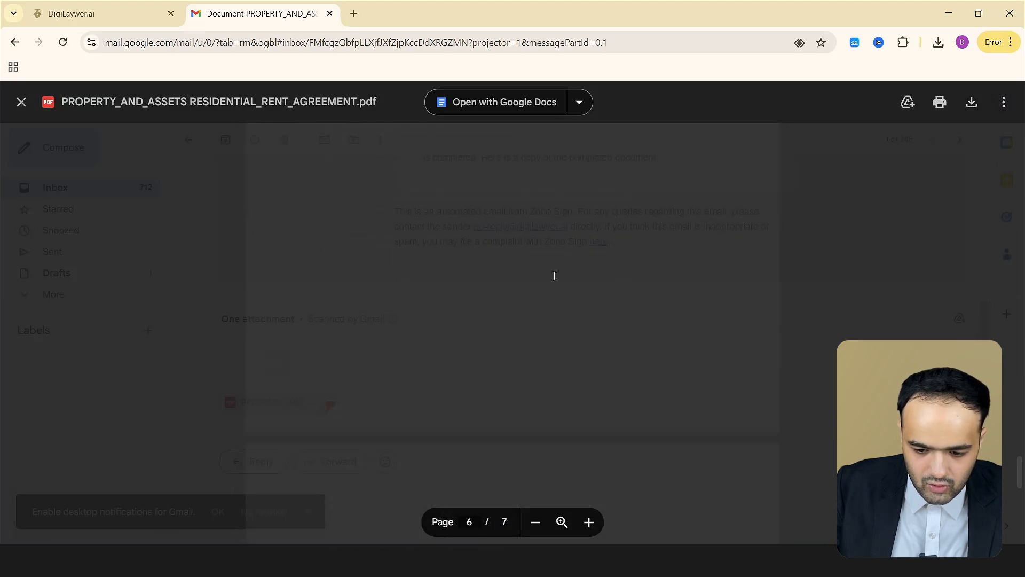
{"action": "scroll", "coordinate": [555, 276], "scroll_direction": "down", "scroll_amount": 6}
{"action": "scroll", "coordinate": [589, 244], "scroll_direction": "up", "scroll_amount": 8}
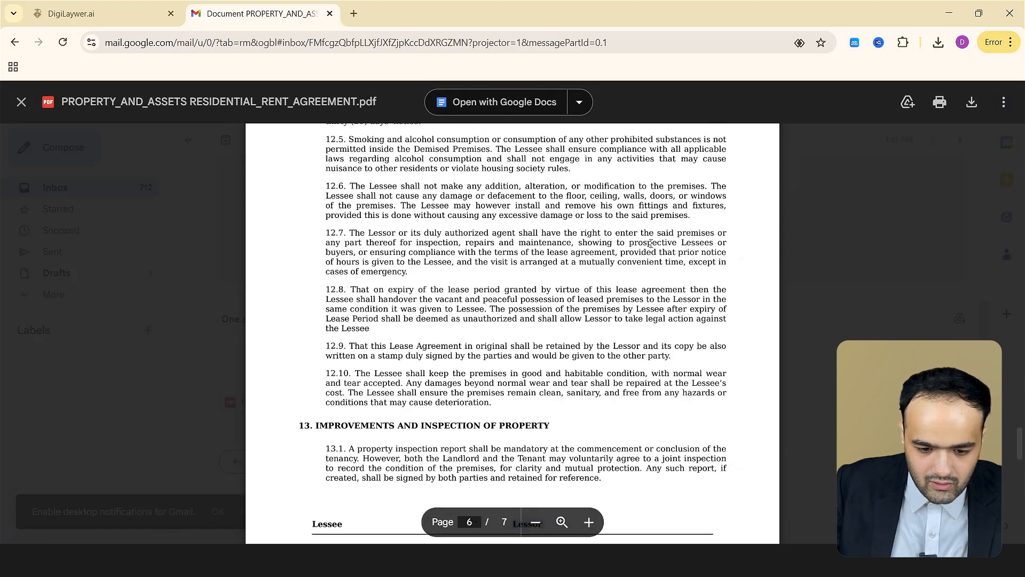
{"action": "scroll", "coordinate": [651, 244], "scroll_direction": "up", "scroll_amount": 10}
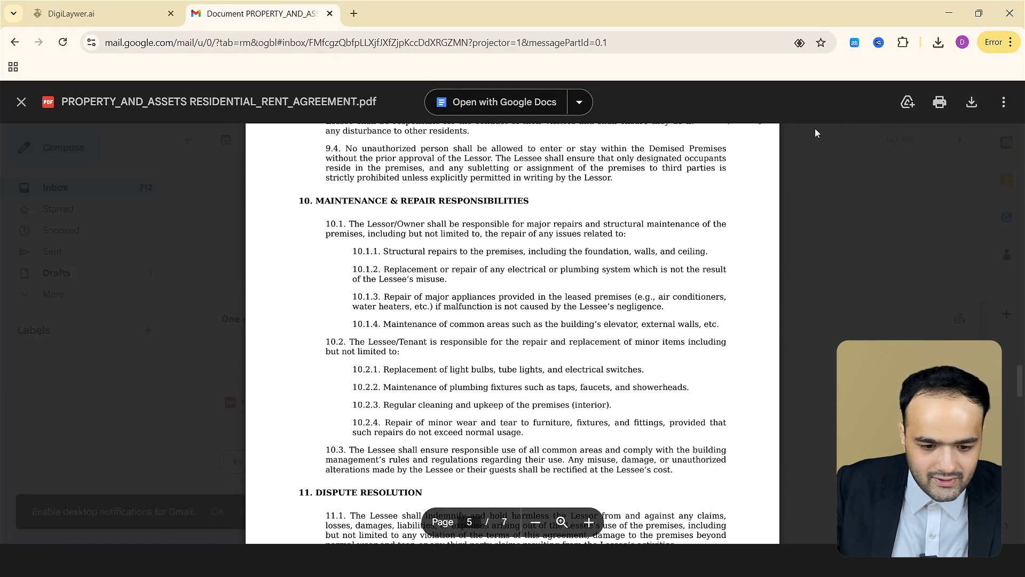